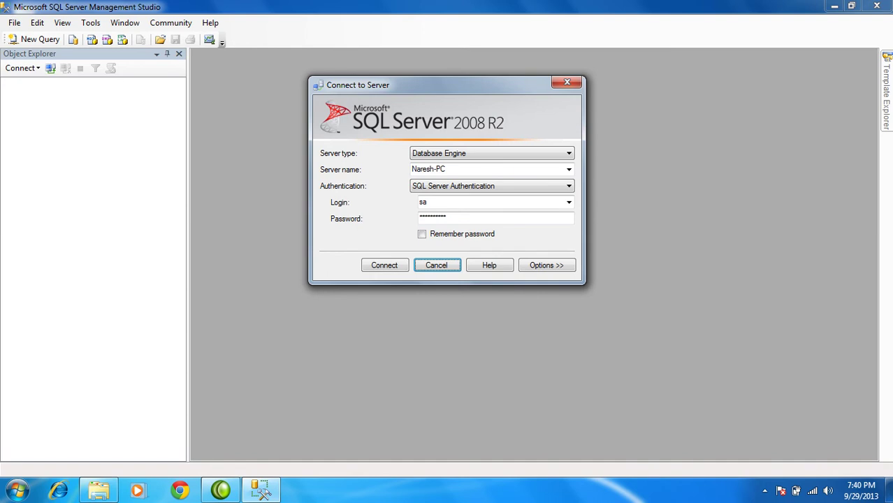
Connect to the Naresh-PC server and open the Back Up Database dialog for the Naresh database
key("Return")
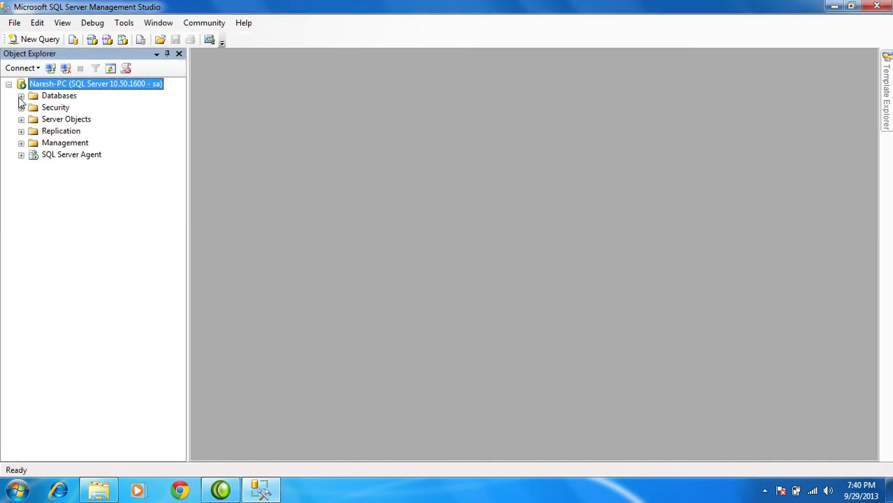
left_click(21, 96)
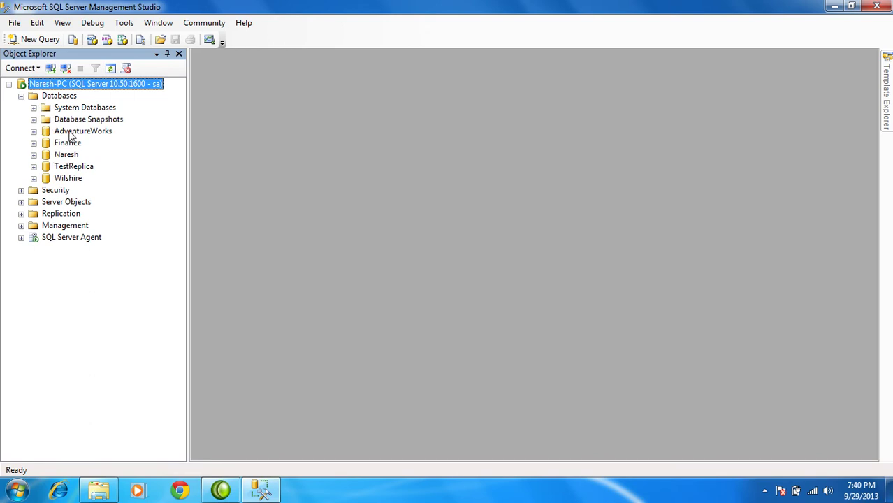
left_click(65, 155)
right_click(64, 155)
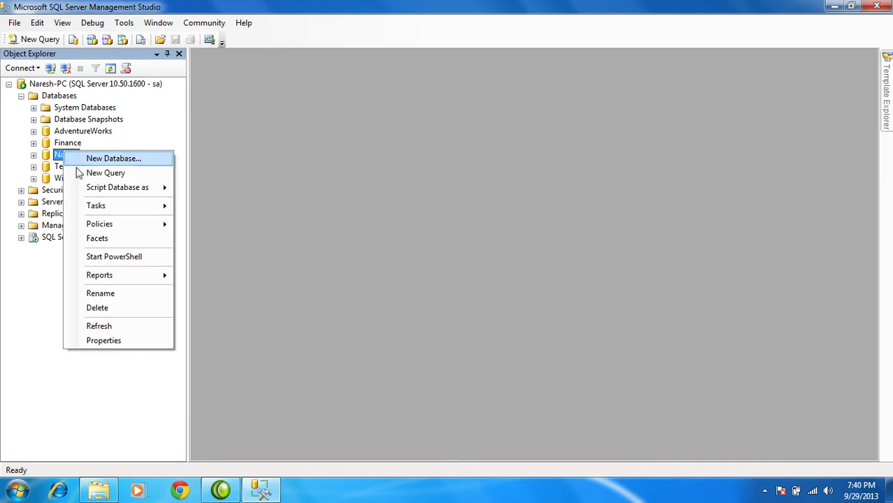
mouse_move(120, 208)
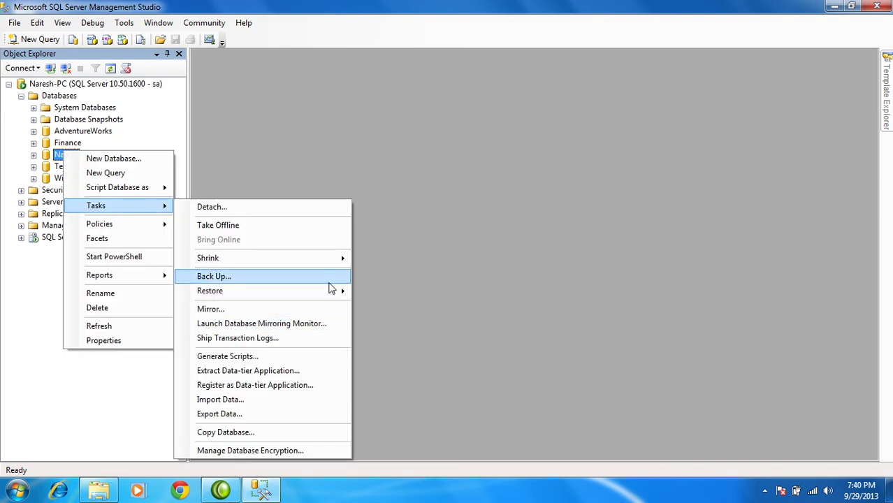
left_click(328, 276)
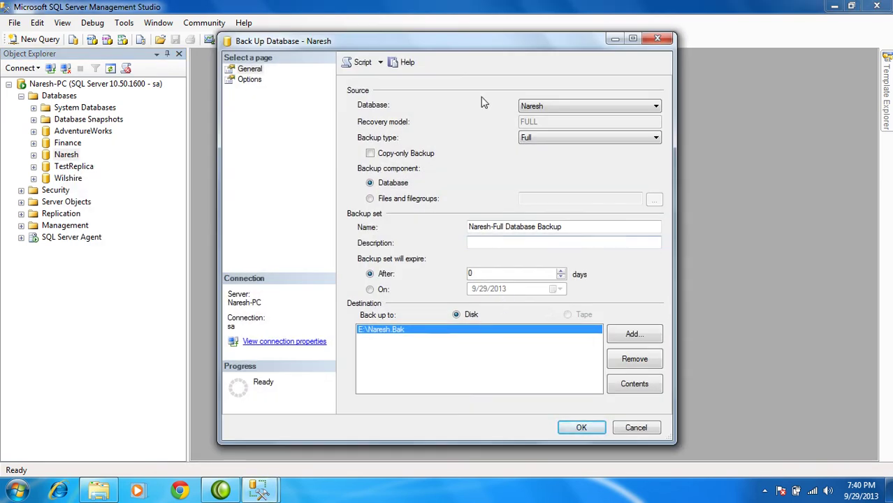
Replace the existing disk backup destination with a new file, E:\Naresh1.bak
left_click(635, 358)
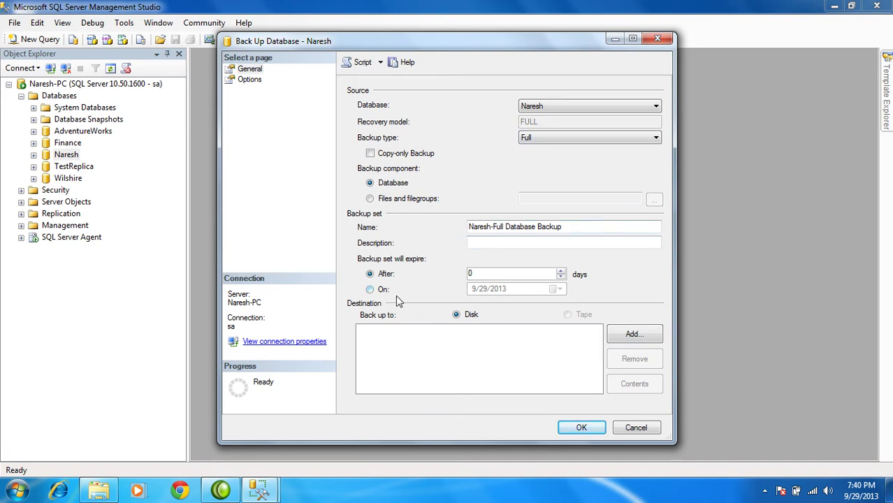
left_click(634, 334)
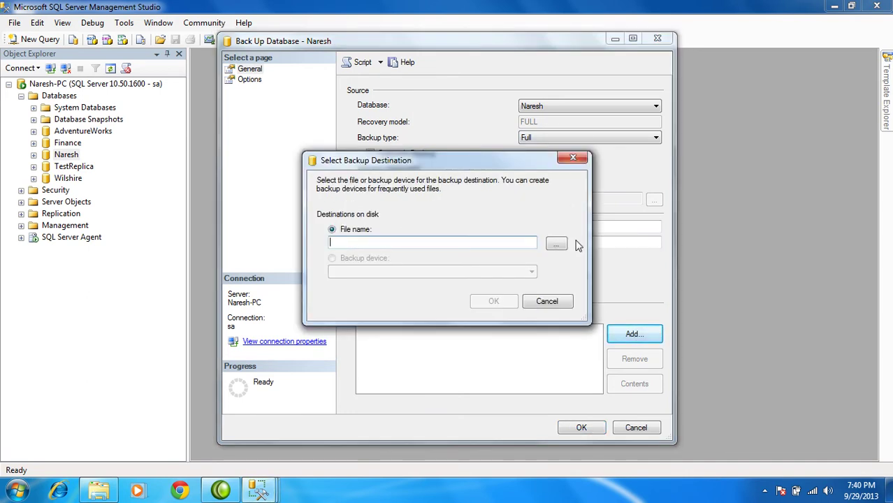
left_click(556, 243)
left_click(321, 105)
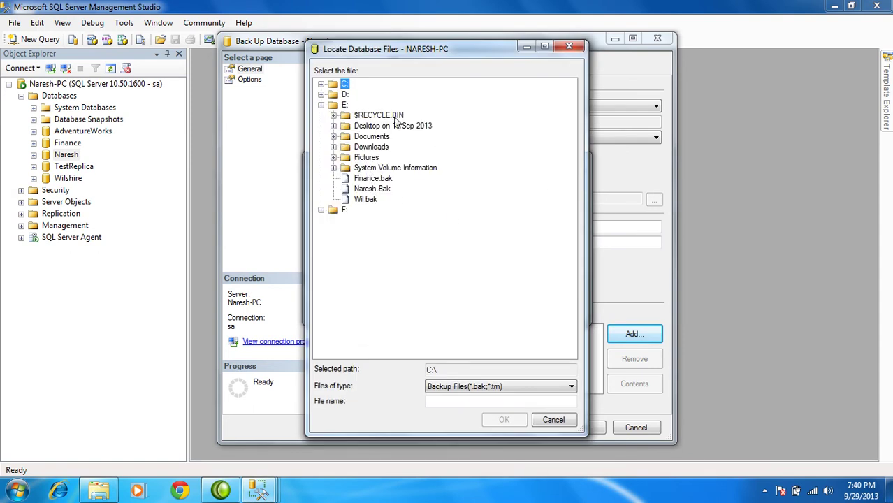
left_click(345, 105)
left_click(470, 402)
type("Naresh1.bak")
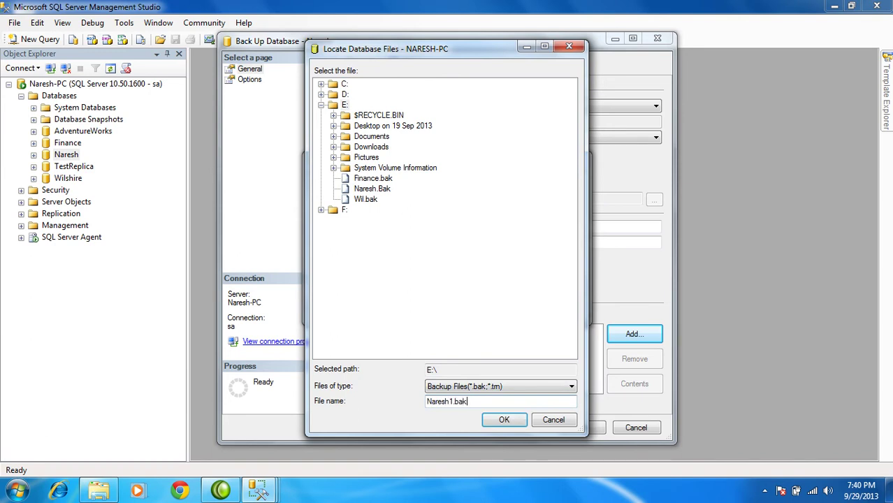
left_click(504, 420)
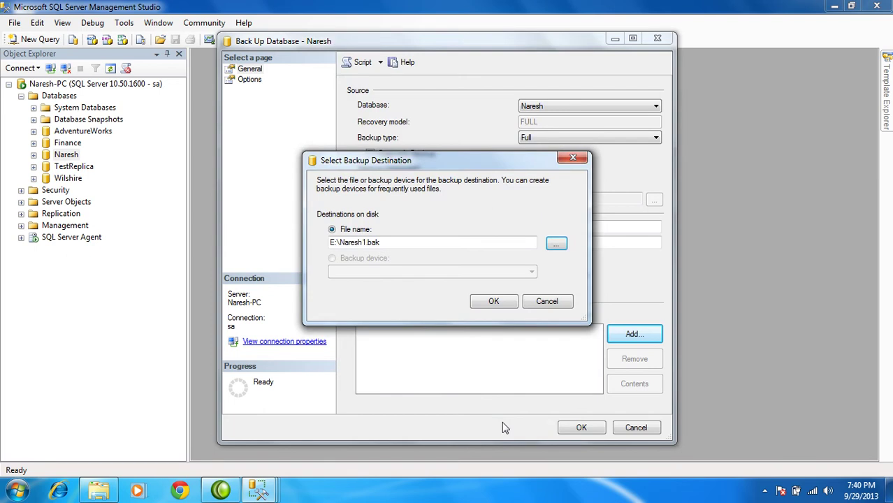
left_click(494, 301)
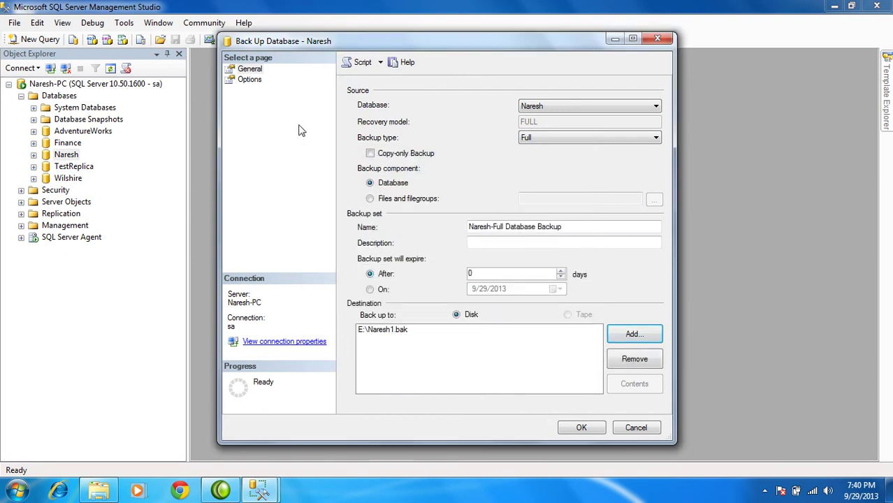
Set the backup to overwrite all existing backup sets and verify when finished, and run it
left_click(249, 79)
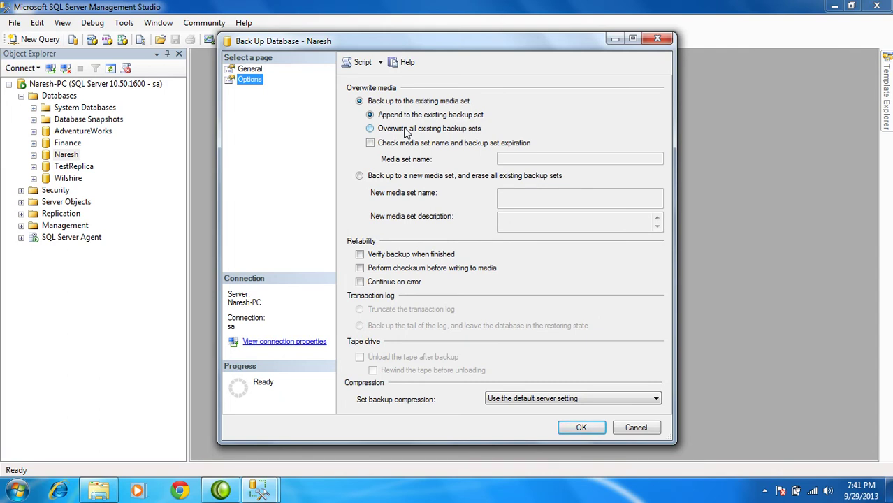
left_click(405, 131)
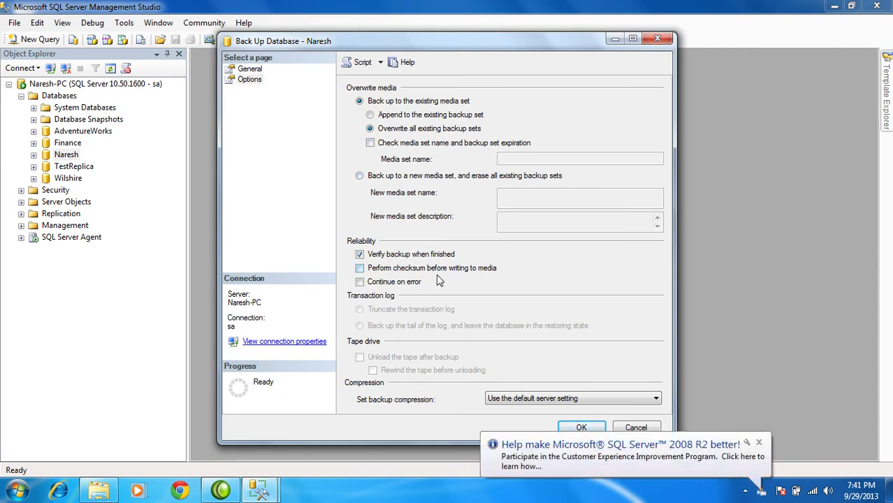
left_click(581, 427)
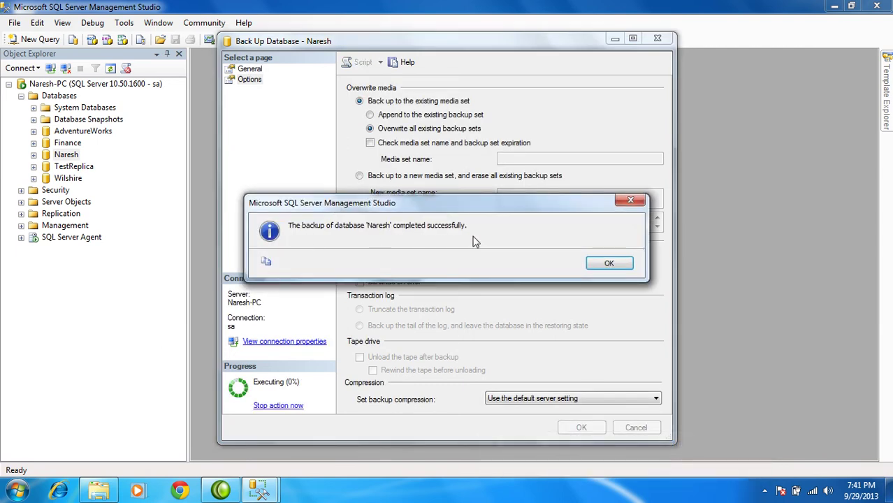
left_click(607, 264)
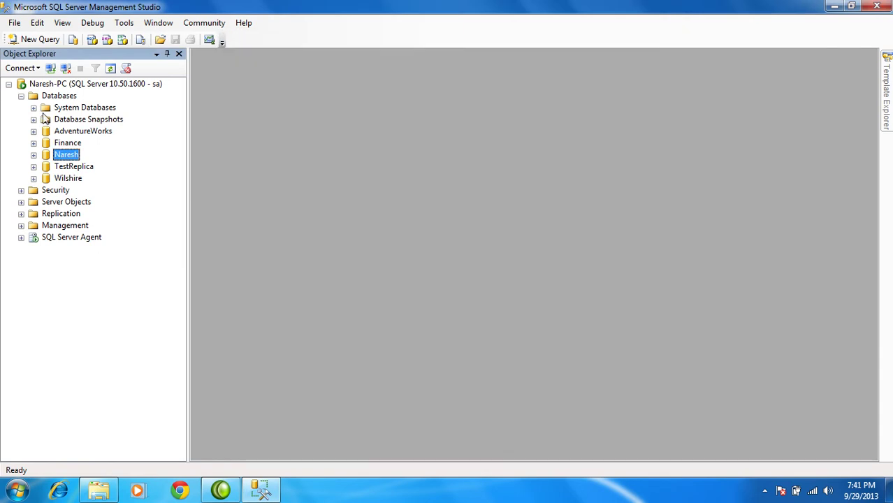
Connect to the database engine instance Naresh-PC\Narry with SQL Server Authentication, using the login sa and the account password
left_click(26, 70)
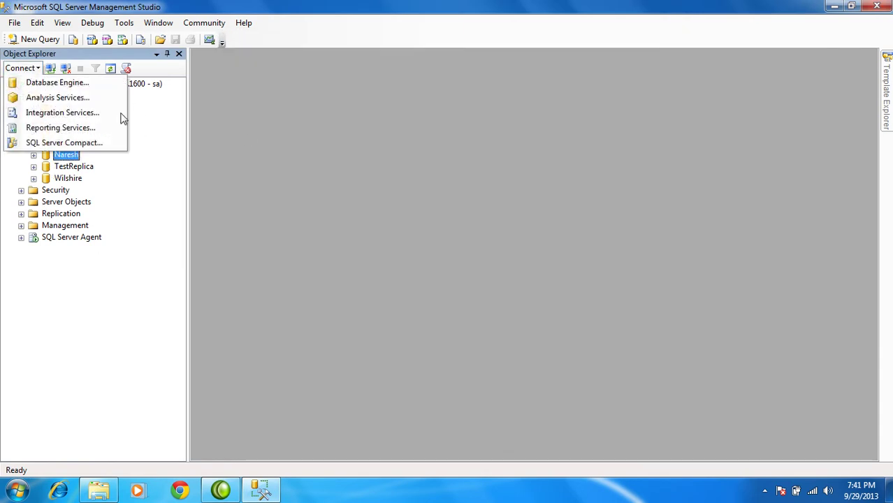
left_click(110, 84)
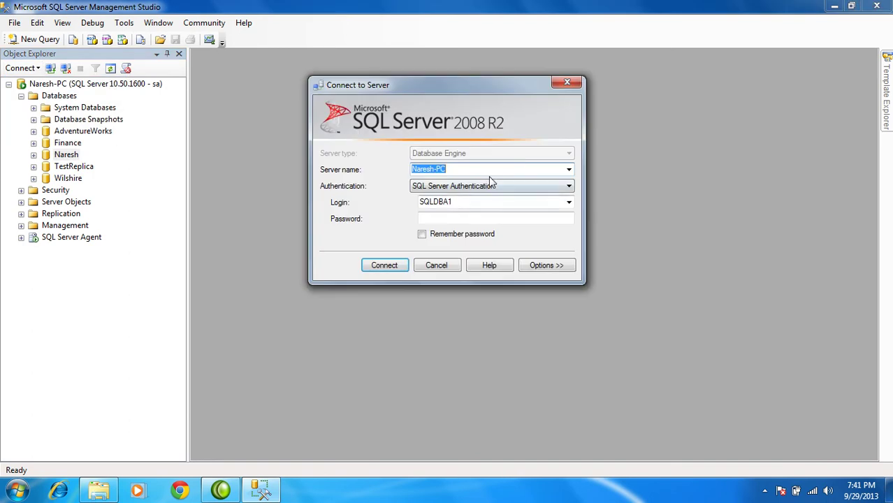
left_click(500, 172)
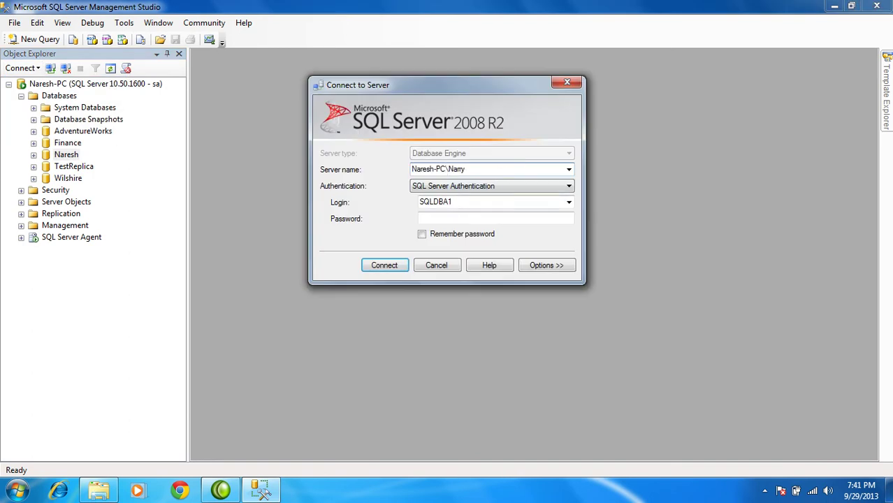
key("Tab")
key("Tab")
type("sa")
key("Tab")
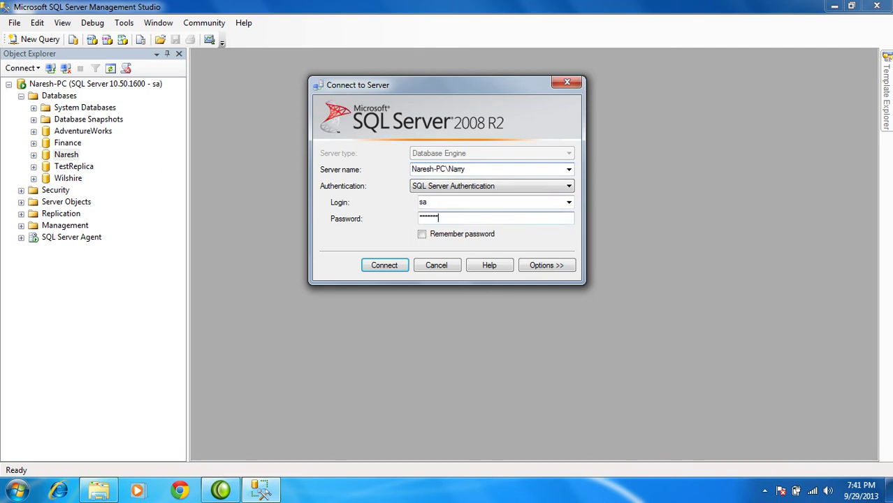
key("Return")
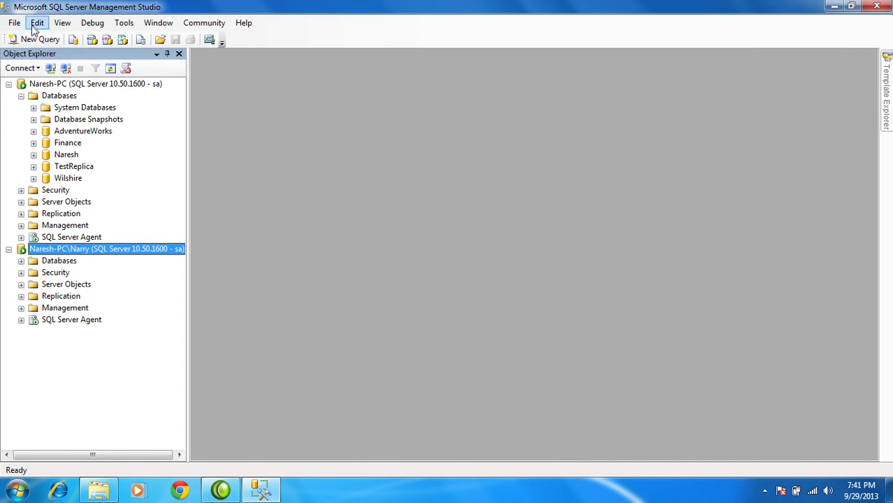
Open the saved script "restore database with Standby" on the Naresh-PC\Narry connection
key("ctrl+o")
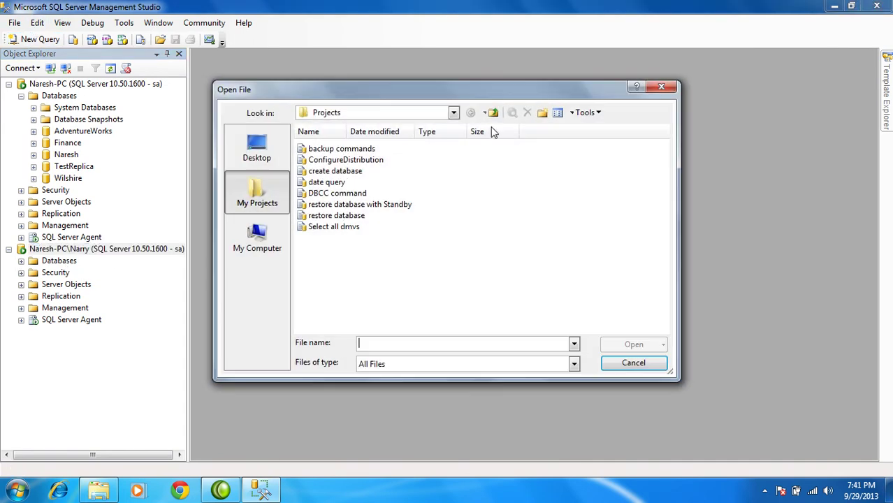
left_click(349, 204)
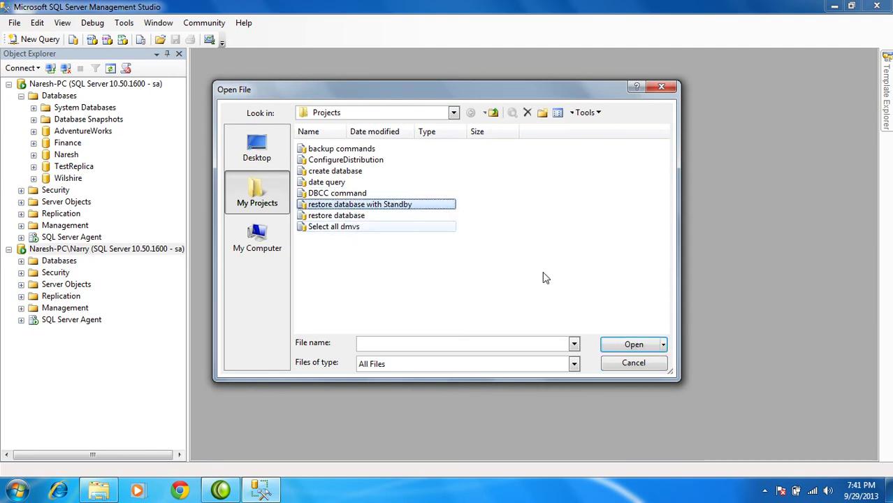
left_click(634, 346)
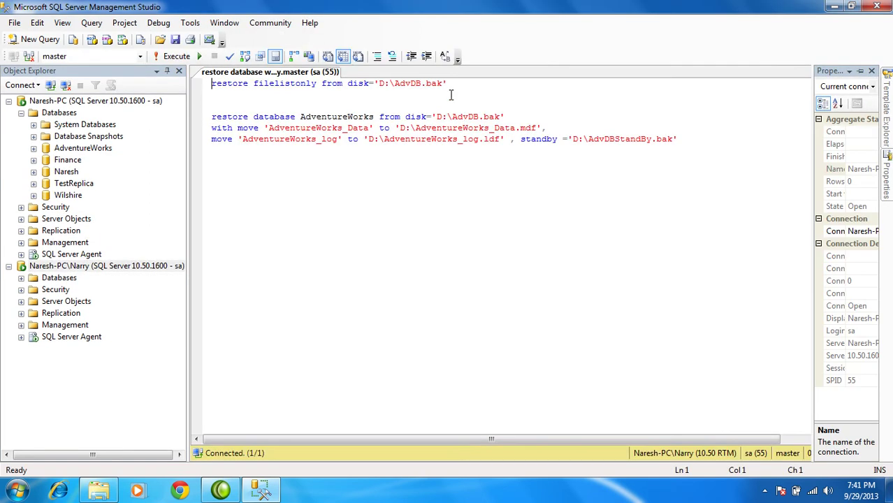
Change the disk path in the restore filelistonly statement to 'E:\Naresh1.bak'
left_click(423, 83)
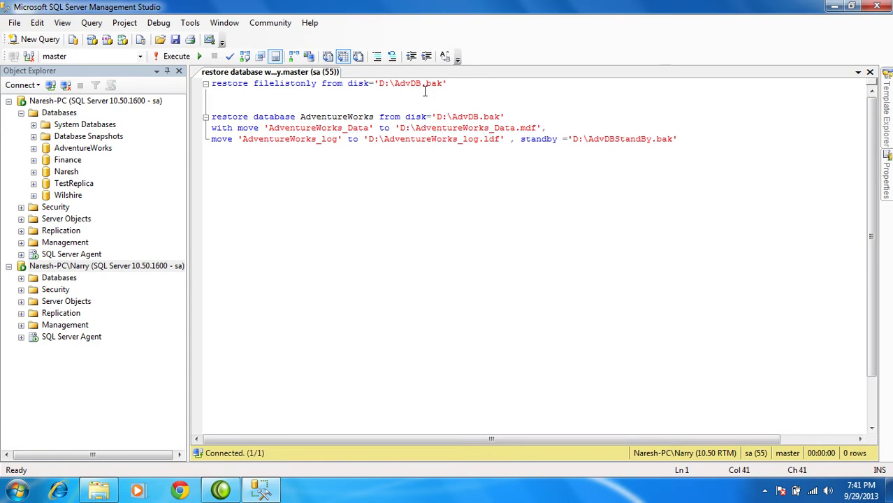
key("BackSpace")
key("BackSpace")
key("BackSpace")
key("BackSpace")
key("BackSpace")
key("BackSpace")
key("BackSpace")
key("BackSpace")
type("E")
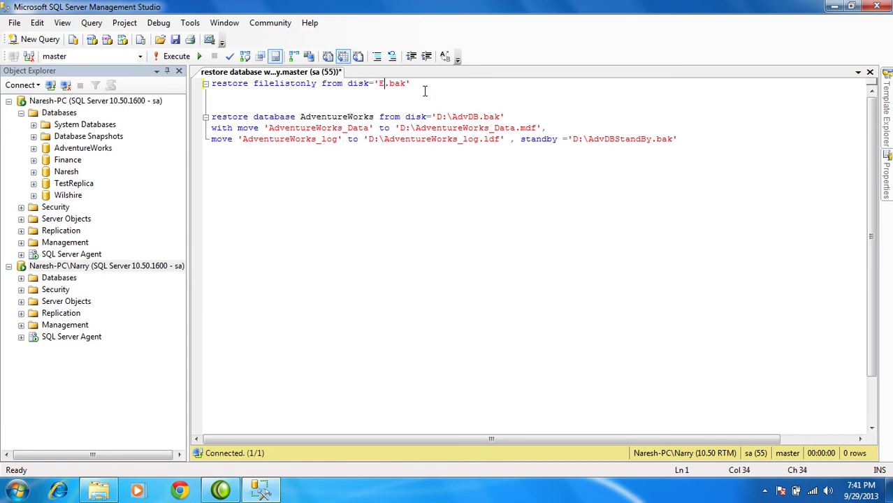
type(":\\Naresh1")
Run only the restore filelistonly statement to list the backup's logical files
key("Home")
key("shift+End")
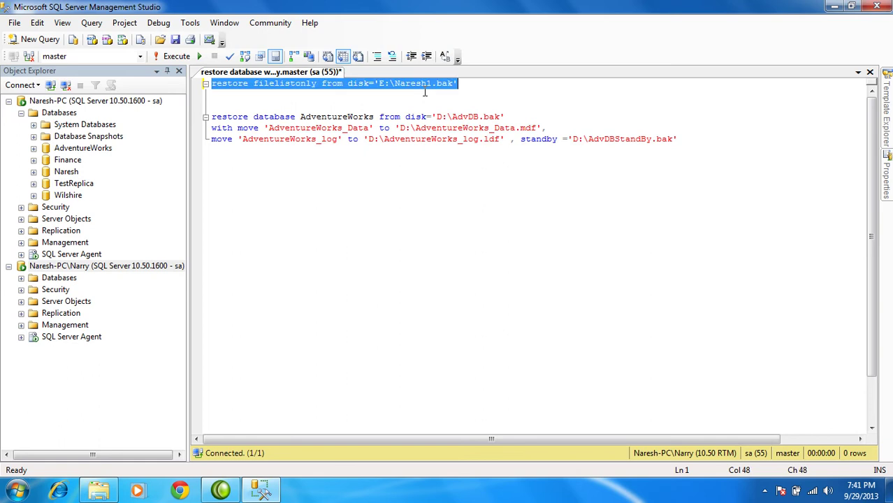
key("F5")
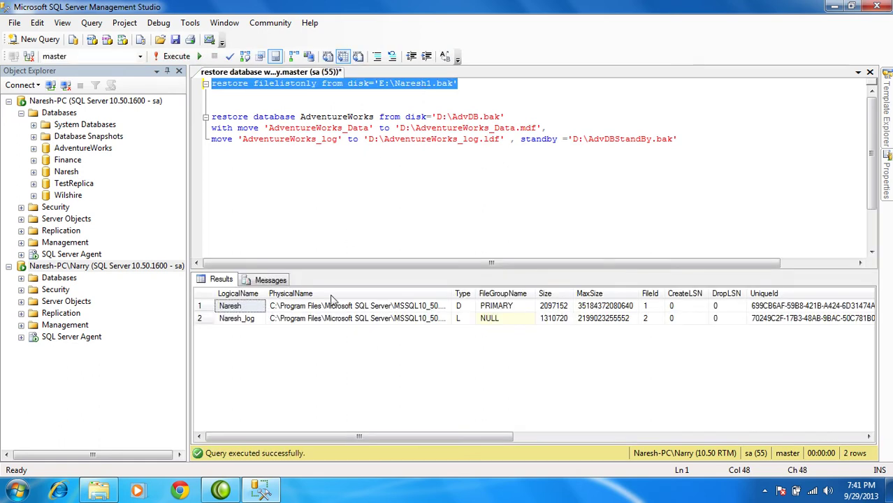
In the restore database statement, set the database name to Naresh and the source disk to 'E:\Naresh1.bak'
double_click(355, 117)
type("Naresh")
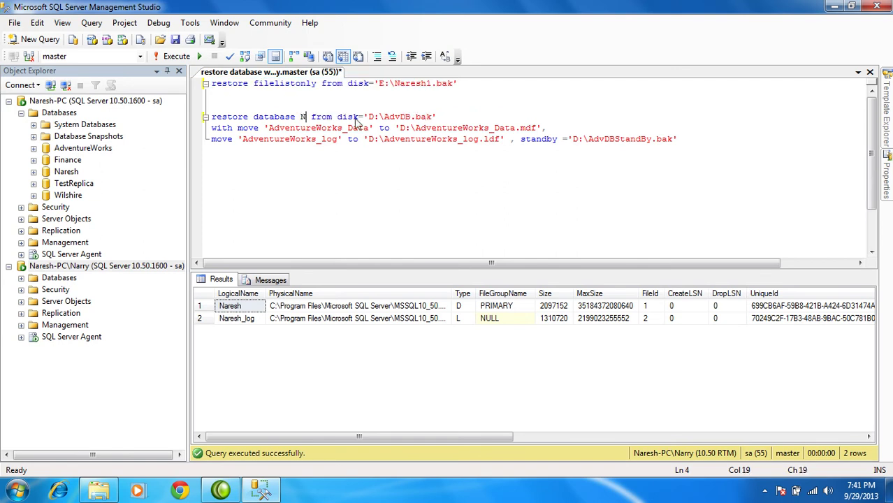
left_click(439, 117)
key("BackSpace")
key("BackSpace")
key("BackSpace")
key("BackSpace")
key("BackSpace")
key("BackSpace")
key("BackSpace")
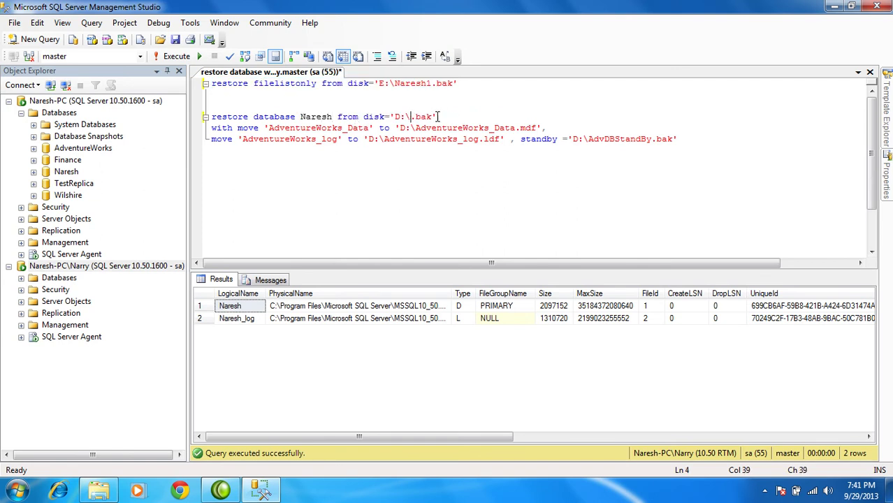
key("BackSpace")
type("E:\\Naresh1")
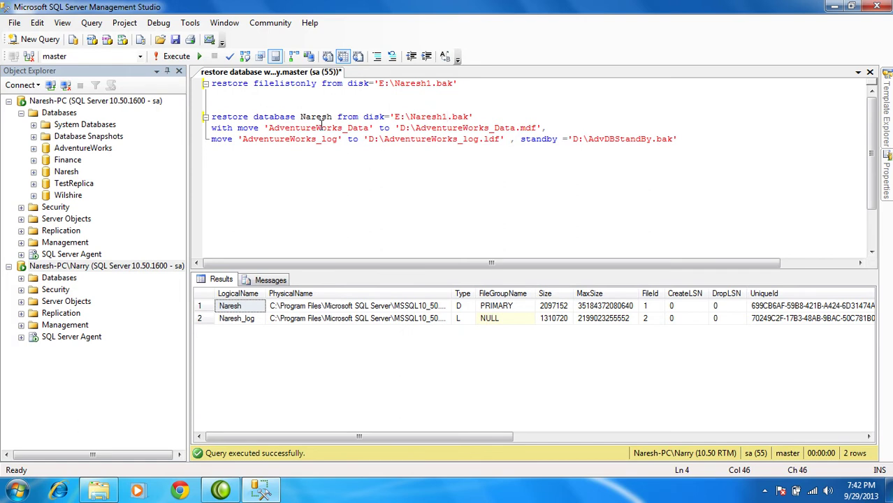
In the first move clause, set the logical data file name to 'Naresh' and the target drive to E:
double_click(321, 129)
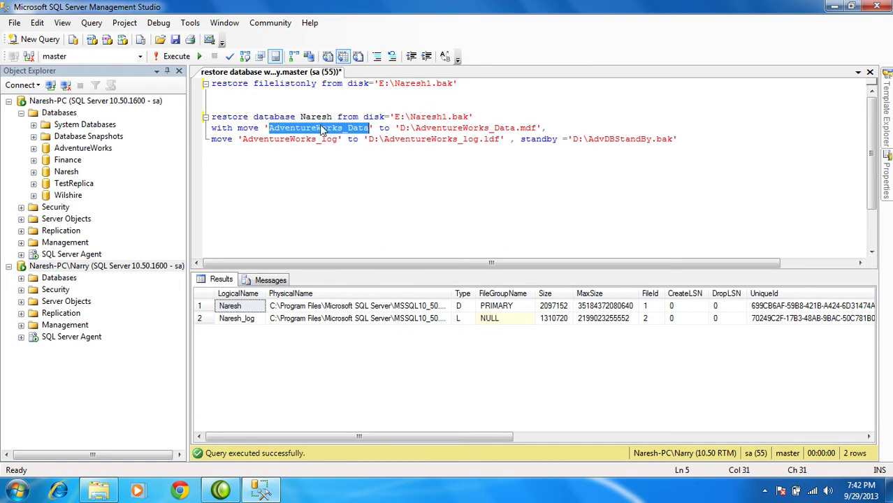
type("Naresh")
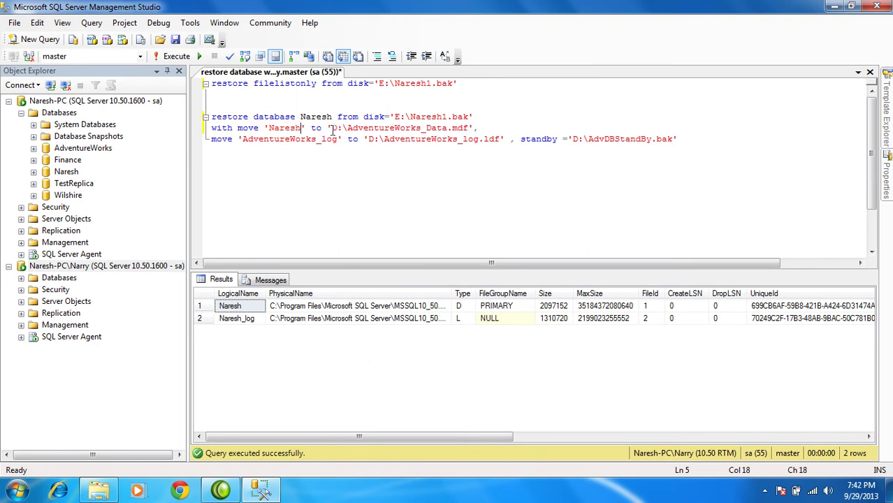
left_click(336, 128)
key("BackSpace")
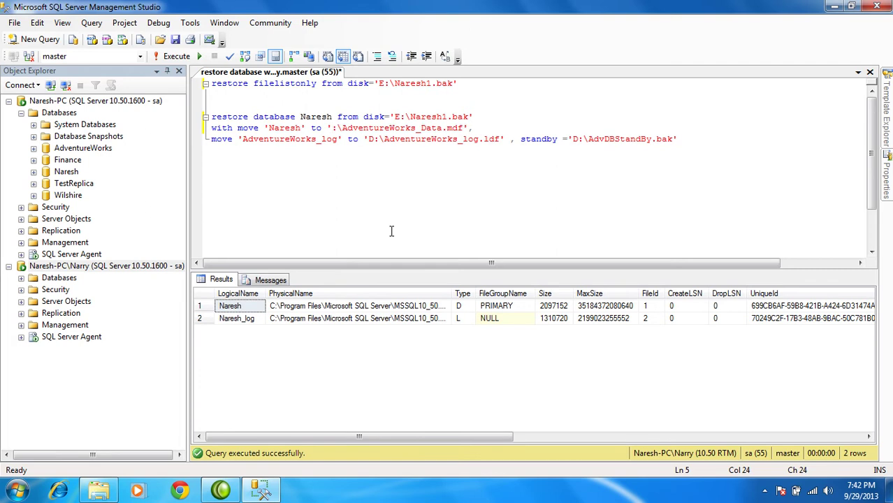
type("E")
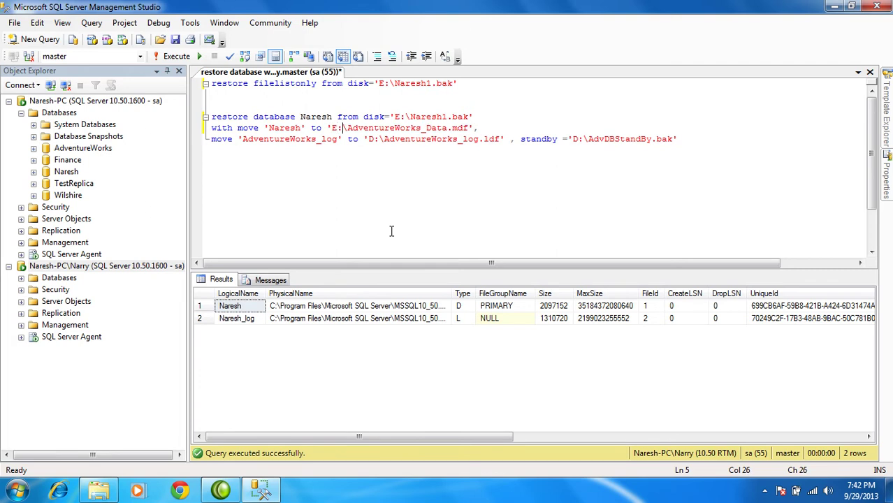
In the first move clause, rename the target data file to Naresh.mdf, so the path reads 'E:\Naresh.mdf'
key("shift+Right")
key("shift+Right")
key("shift+Right")
key("shift+Right")
key("shift+Right")
key("shift+Right")
key("shift+Right")
key("shift+Right")
key("shift+Right")
key("shift+Right")
key("shift+Right")
key("shift+Right")
key("shift+Right")
key("shift+Right")
key("shift+Right")
key("shift+Right")
key("shift+Right")
key("shift+Right")
key("shift+Right")
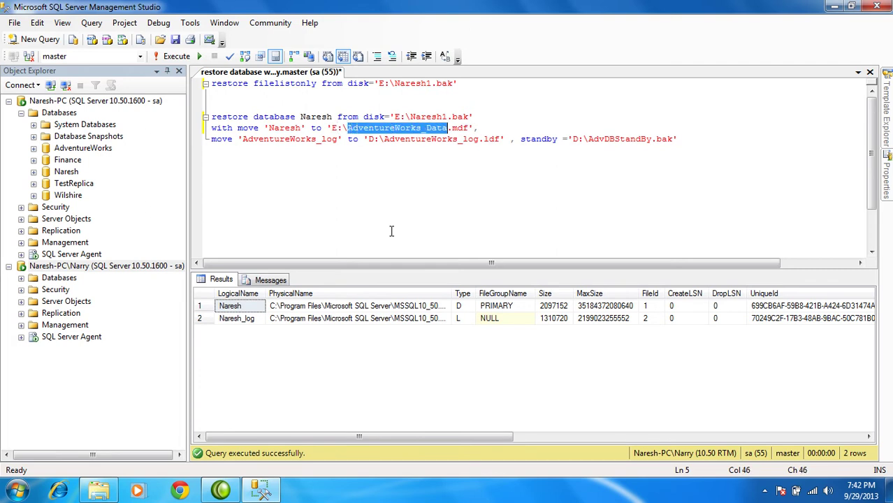
type("Naresh")
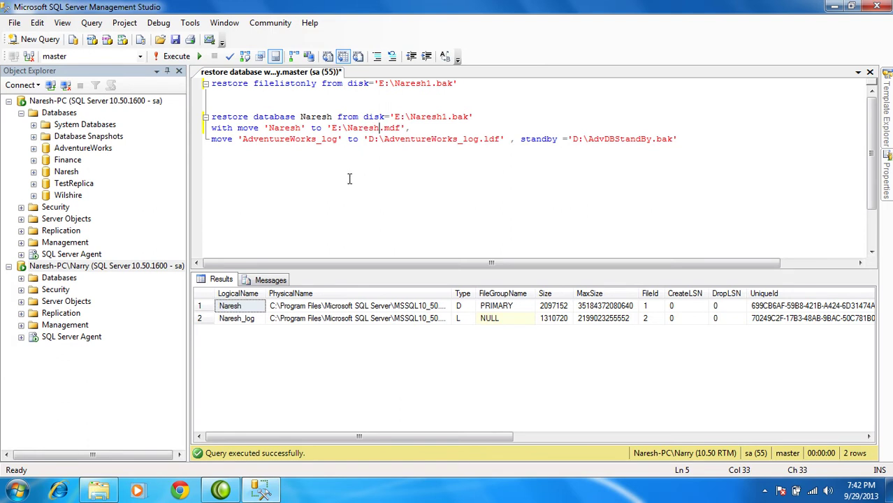
In the second move clause, set the logical log file name to 'Naresh_log'
left_click(314, 139)
key("BackSpace")
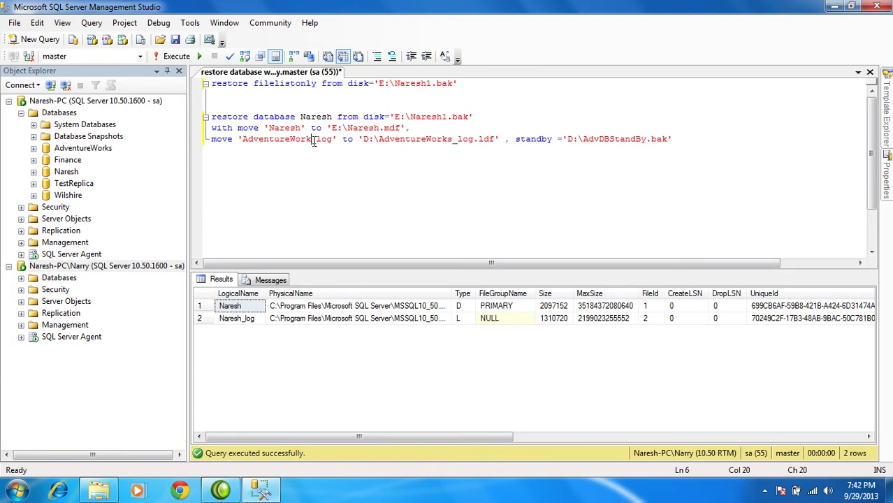
key("BackSpace")
key("BackSpace")
key("BackSpace")
key("BackSpace")
key("BackSpace")
key("BackSpace")
key("BackSpace")
key("BackSpace")
key("BackSpace")
key("BackSpace")
key("BackSpace")
key("BackSpace")
key("BackSpace")
type("N")
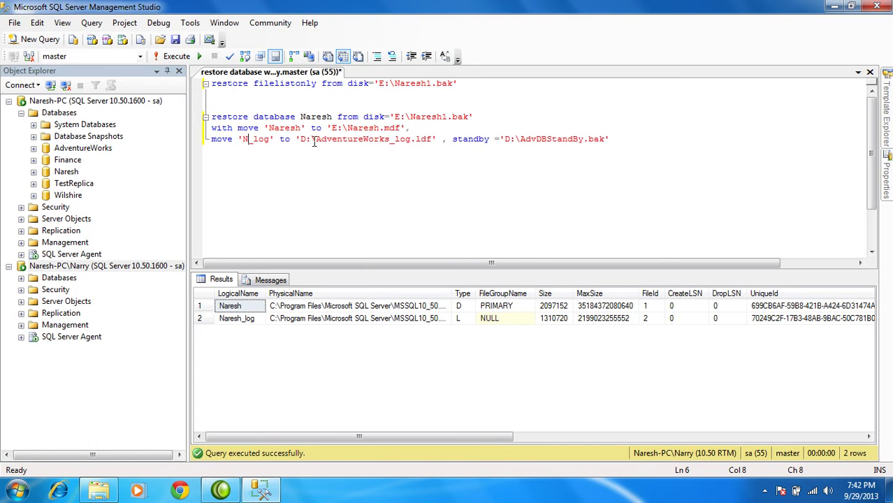
type("aresh")
In the second move clause, set the log file's target path to 'E:\Naresh_log.ldf'
key("Right")
key("Right")
key("Right")
key("Right")
key("Right")
key("Right")
key("Right")
key("Right")
key("Right")
key("Right")
key("Right")
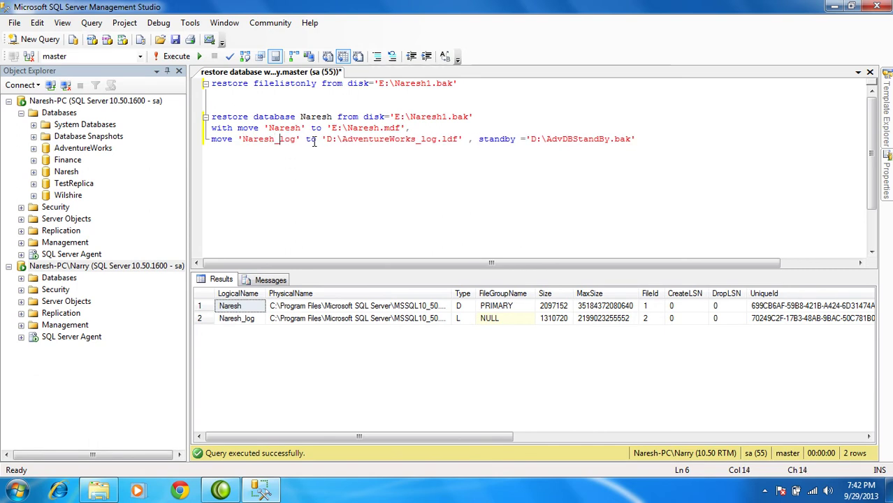
key("BackSpace")
type("E")
key("Right")
key("Right")
key("shift+Right")
key("shift+Right")
key("shift+Right")
key("shift+Right")
key("shift+Right")
key("shift+Right")
key("shift+Right")
key("shift+Right")
key("shift+Right")
key("shift+Right")
key("shift+Right")
key("shift+Right")
key("shift+Right")
key("shift+Right")
key("shift+Right")
key("shift+Right")
key("shift+Right")
key("shift+Right")
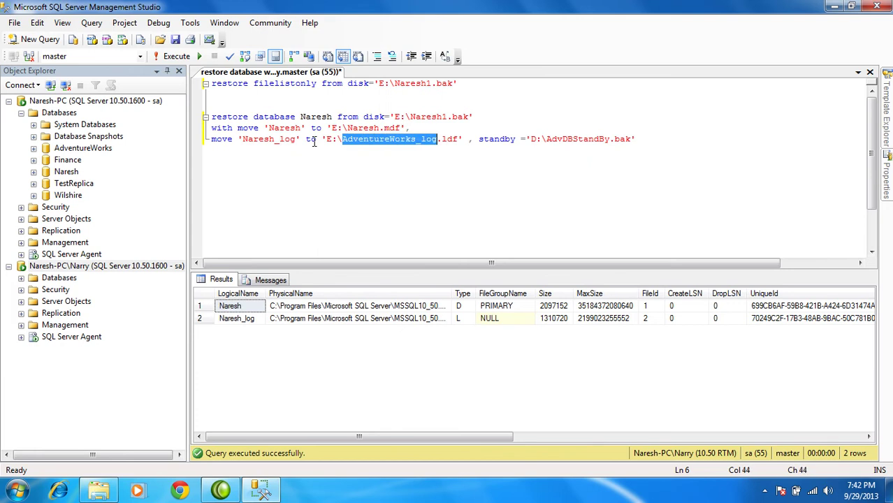
type("Naresh_")
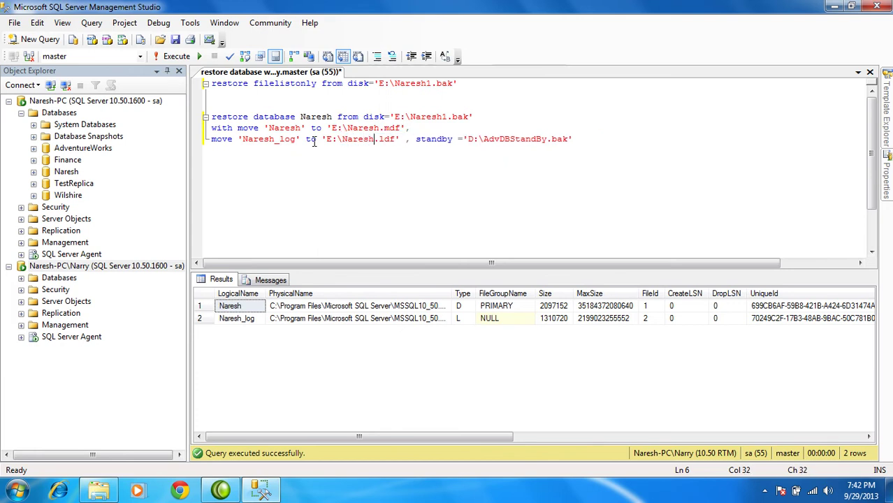
type("log")
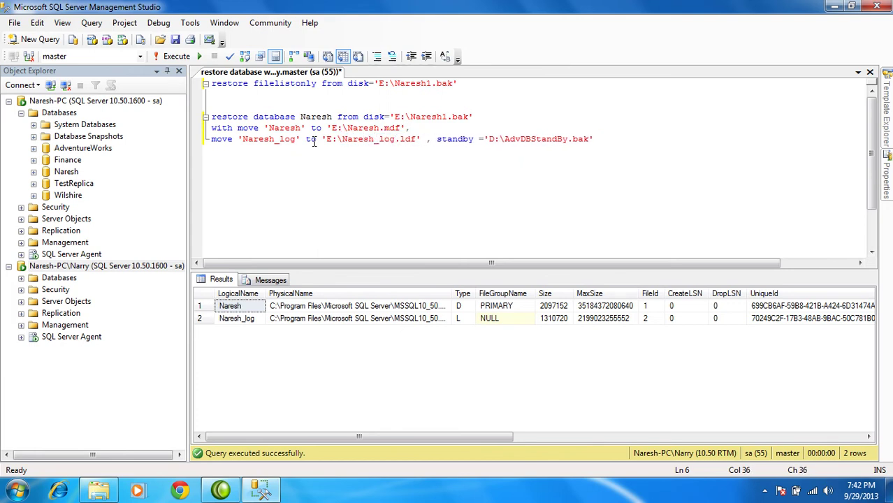
Set the standby file path at the end of the restore database statement to 'E:\NareshStandBy.bak'
key("BackSpace")
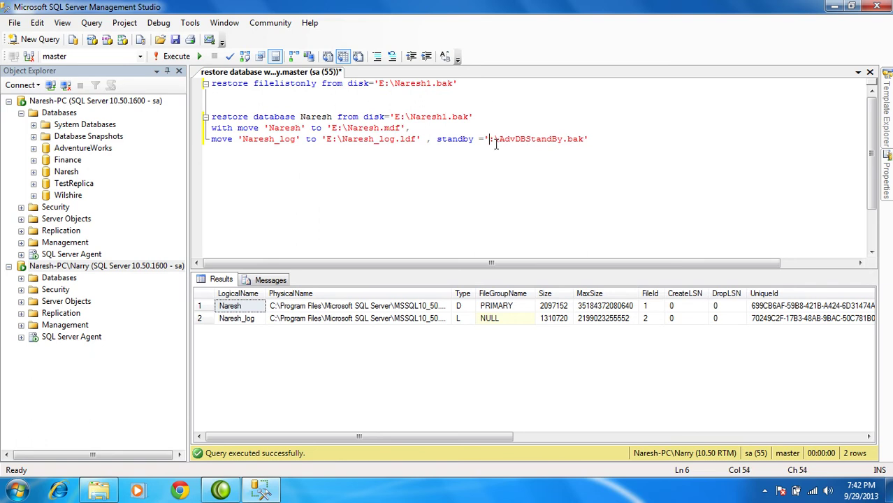
type("E")
key("Right")
key("Right")
key("shift+Right")
key("shift+Right")
key("shift+Right")
key("shift+Right")
key("shift+Right")
key("shift+Right")
key("shift+Left")
key("shift+Left")
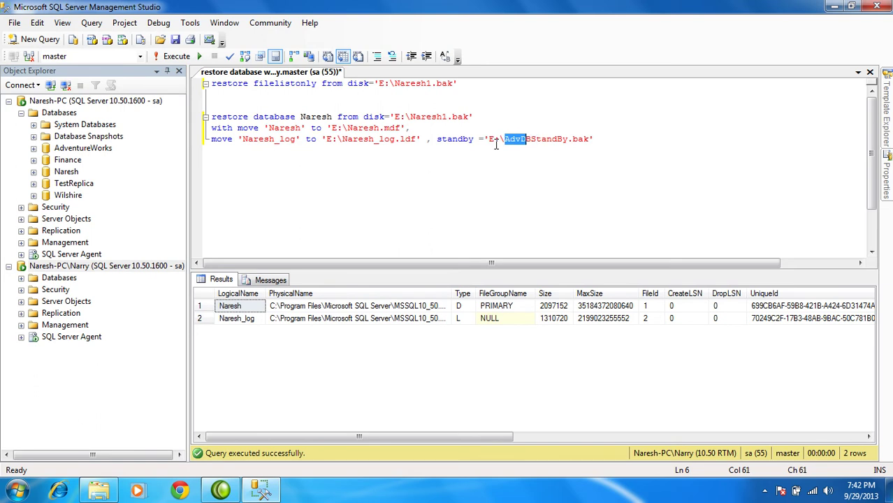
key("shift+Right")
type("Naresh")
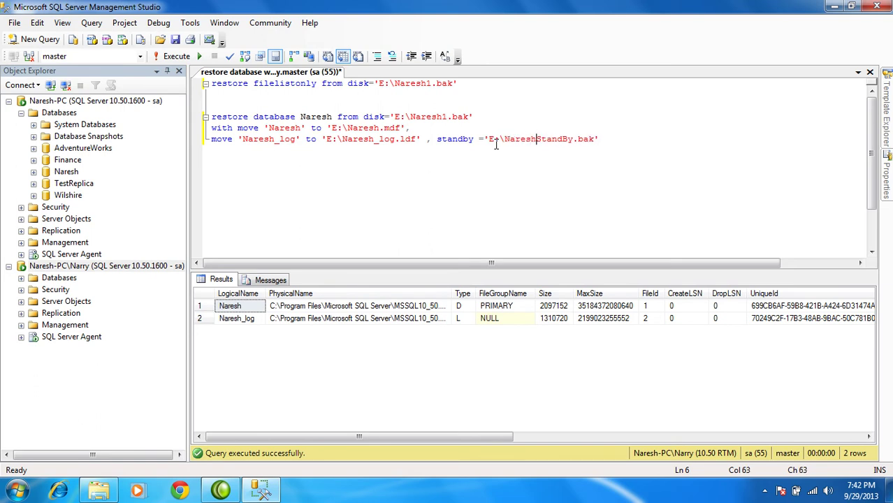
Run only the restore database statement and expand the Databases folder of the Naresh-PC\Narry instance
left_click_drag(623, 154, 210, 117)
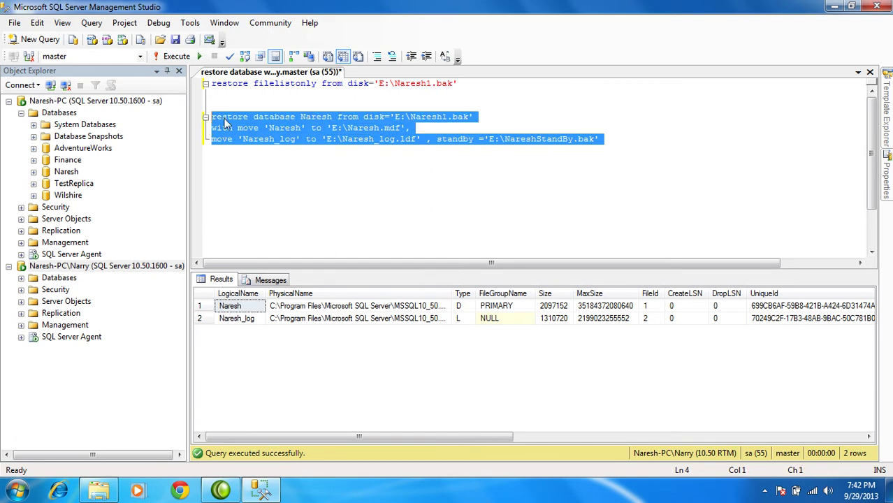
key("F5")
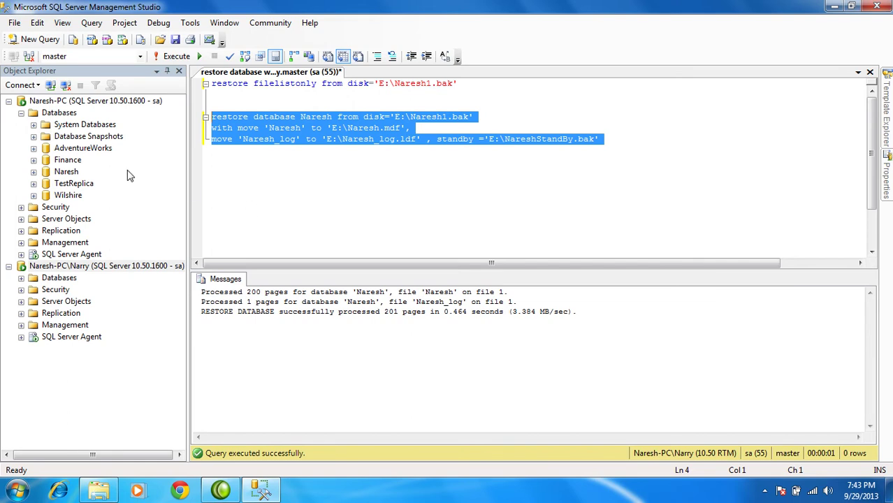
left_click(71, 175)
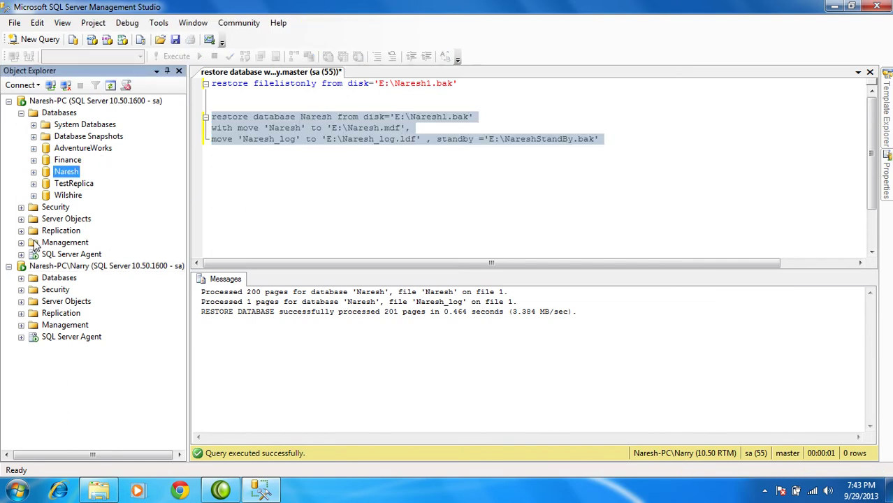
left_click(22, 278)
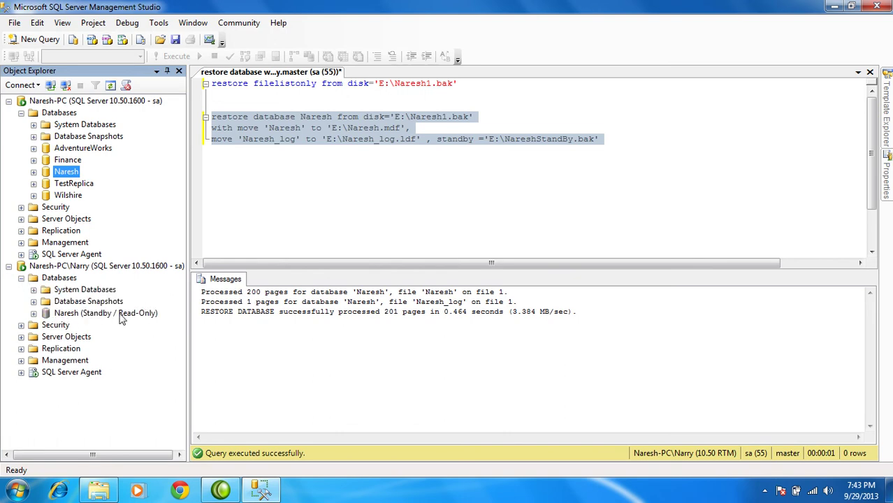
Enable the Naresh database on Naresh-PC as a log shipping primary and begin the backup folder's network path with \\
right_click(67, 177)
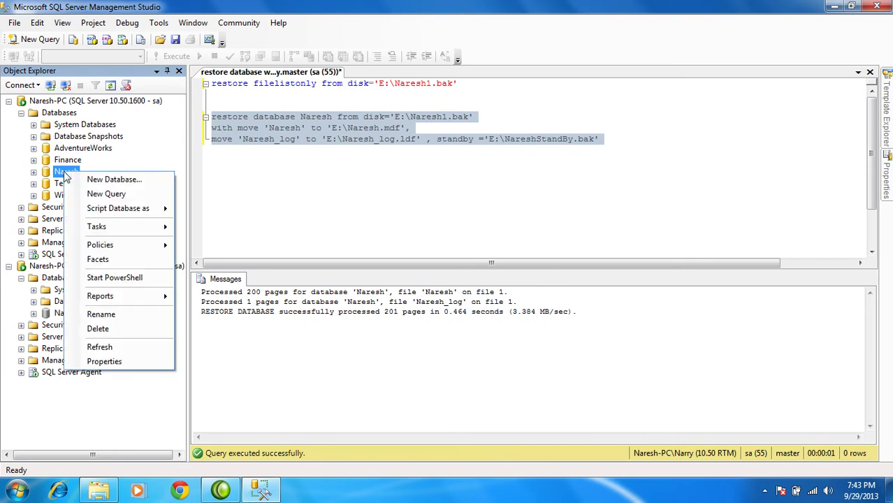
left_click(101, 347)
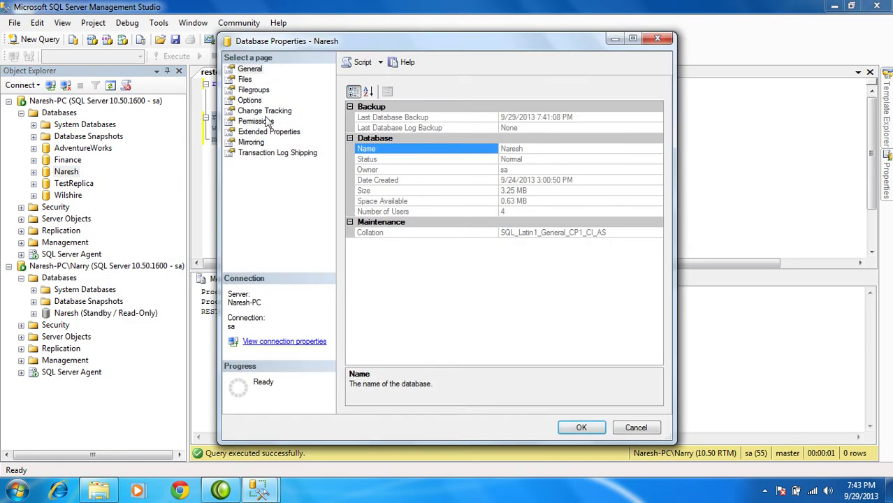
left_click(262, 154)
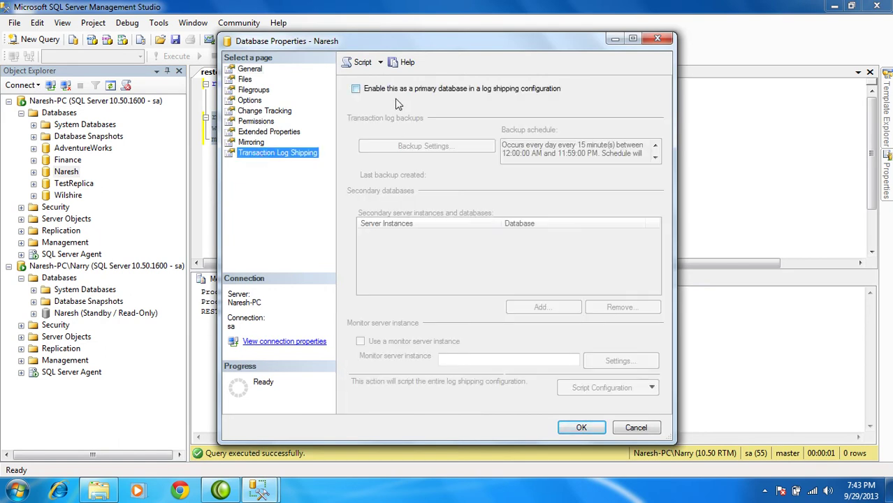
left_click(357, 91)
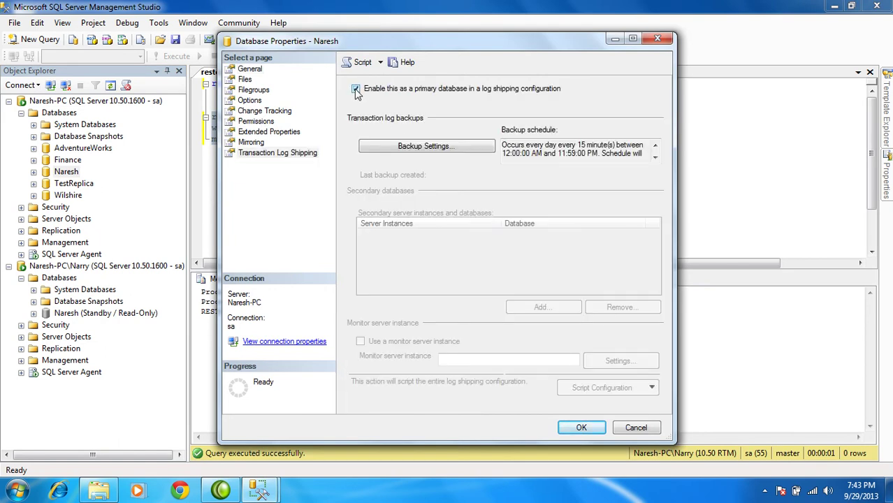
left_click(440, 153)
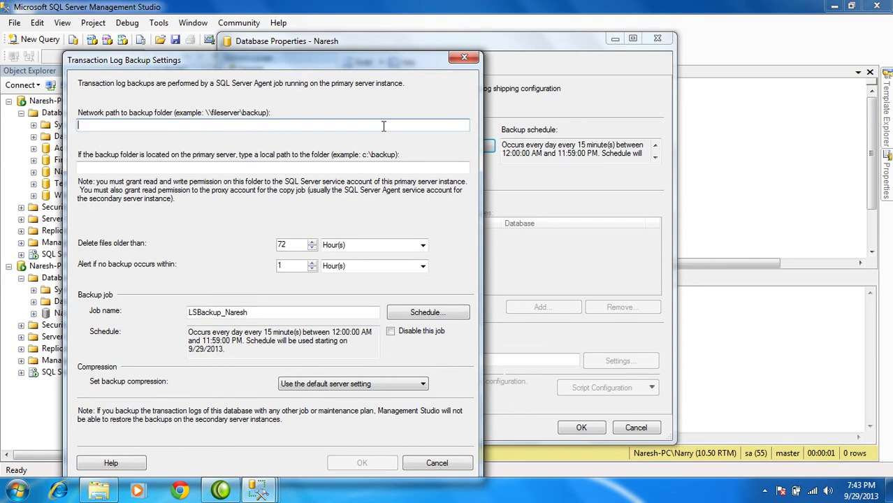
type("\\\\")
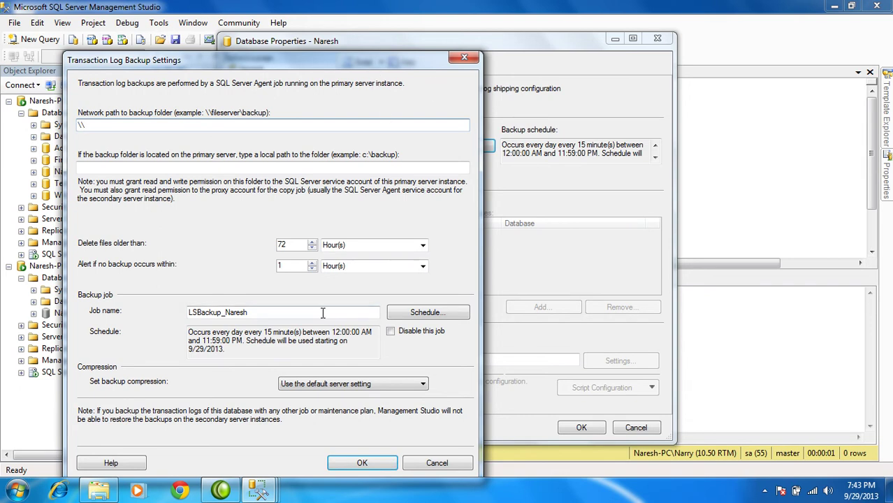
In Windows Explorer, create a new folder named LogShipping on the Recovery (E:) drive
left_click(100, 492)
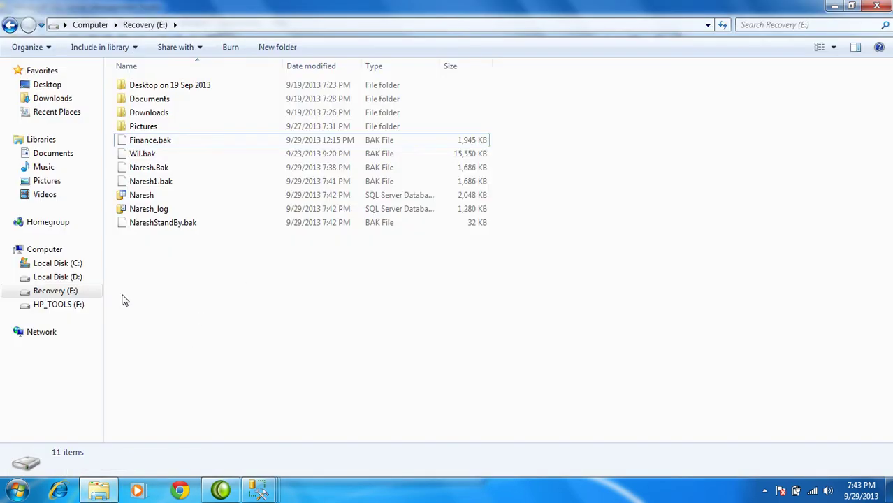
right_click(180, 283)
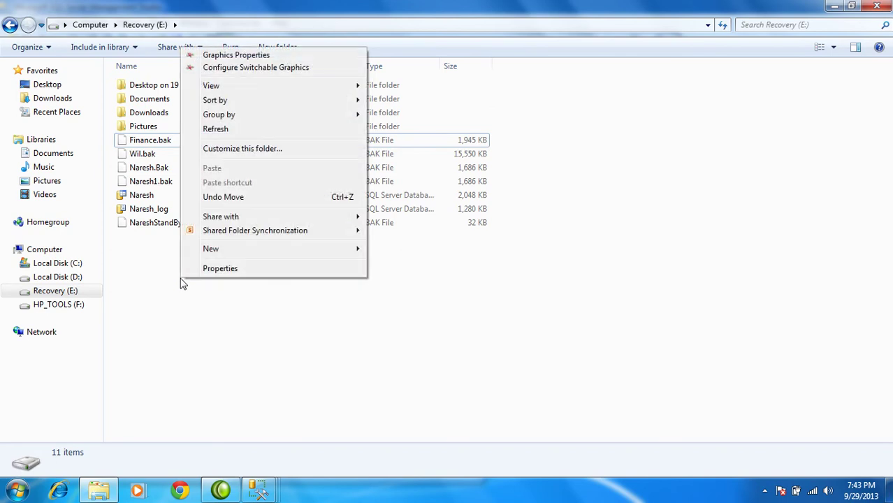
mouse_move(262, 250)
left_click(414, 256)
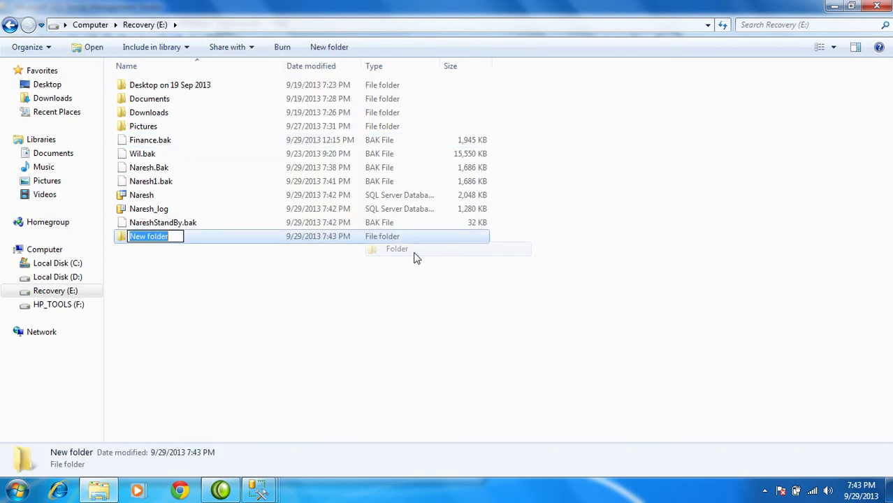
type("LogS")
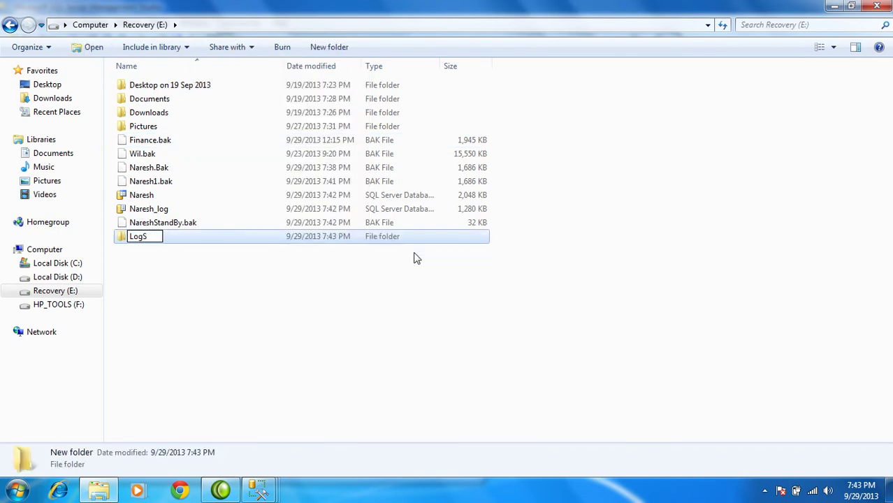
type("hipping")
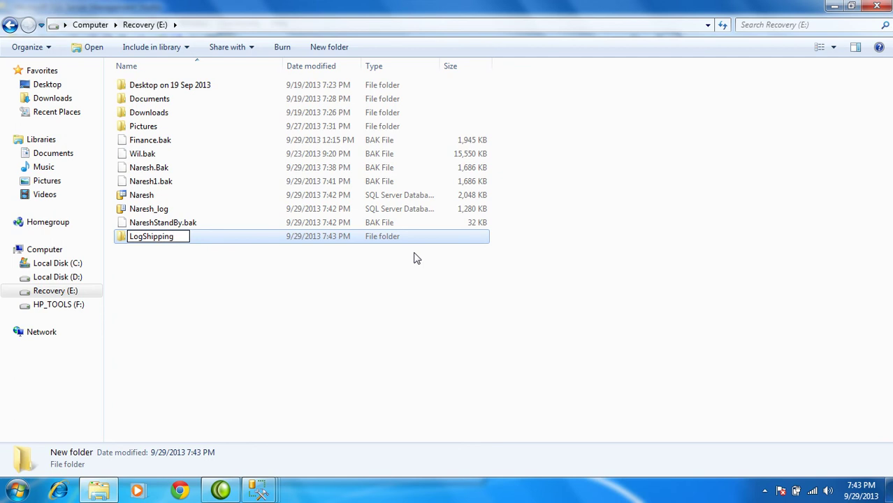
key("Return")
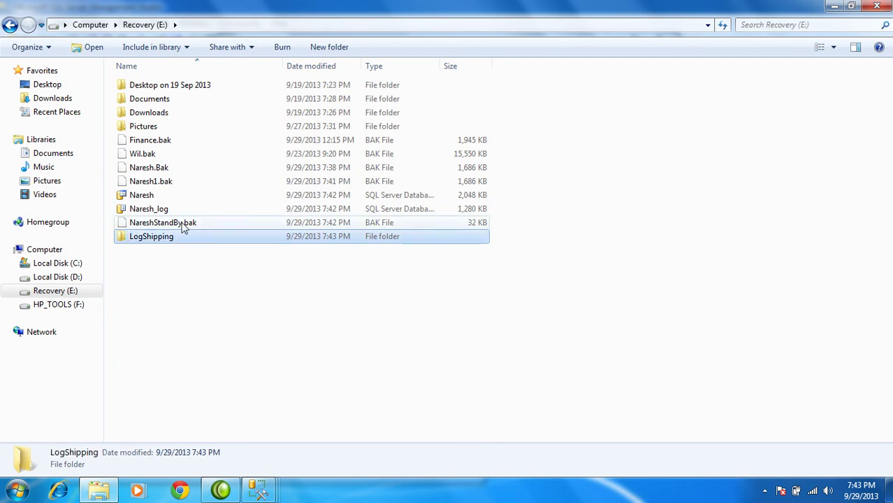
Share the LogShipping folder with Everyone at the Read/Write permission level
right_click(164, 239)
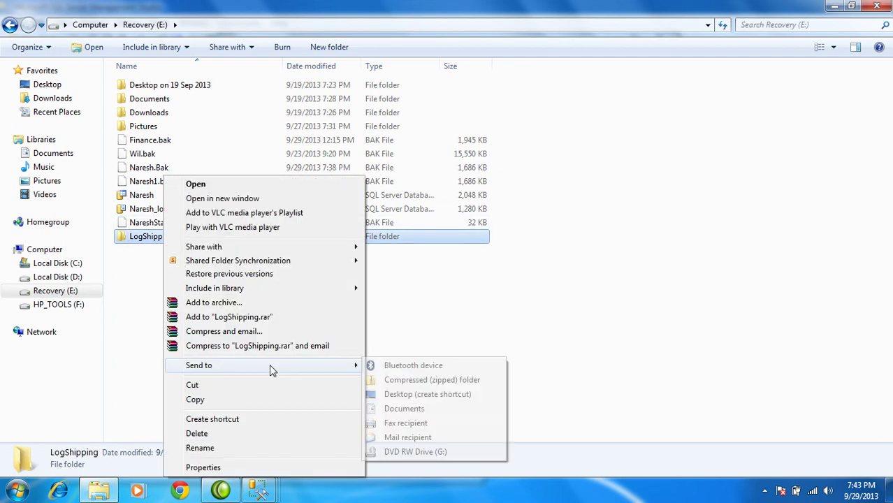
left_click(285, 468)
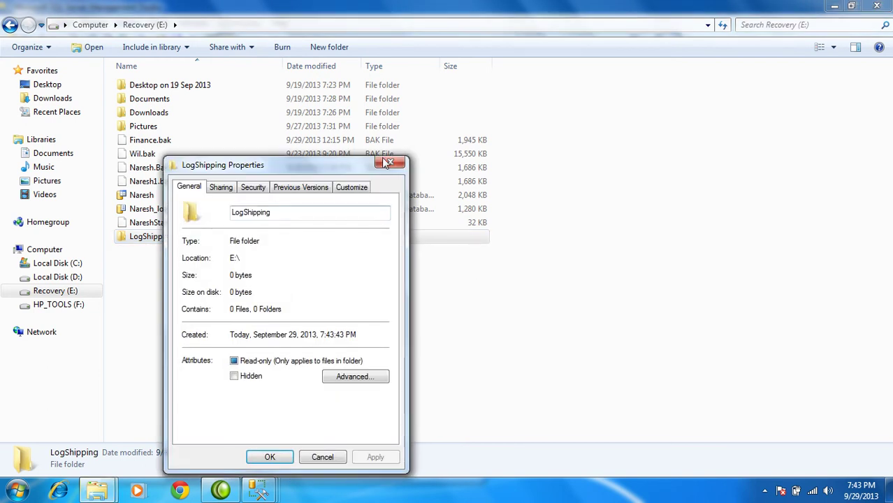
left_click(222, 187)
left_click(212, 275)
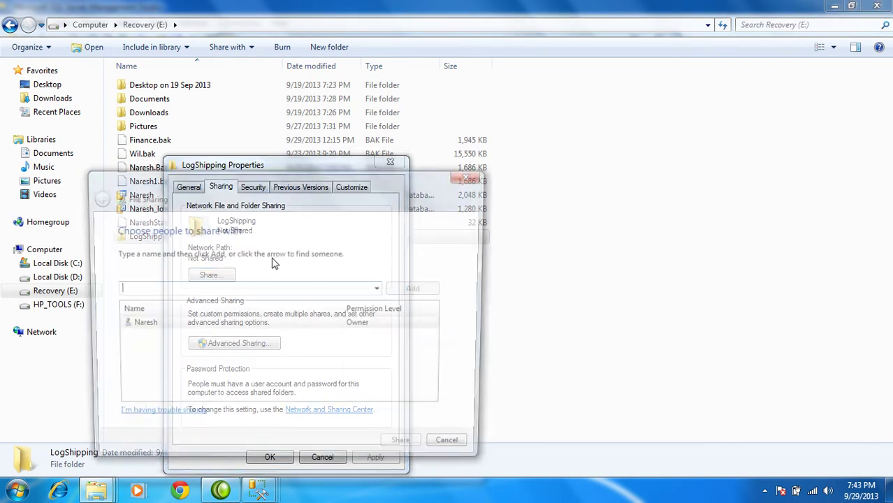
left_click(381, 289)
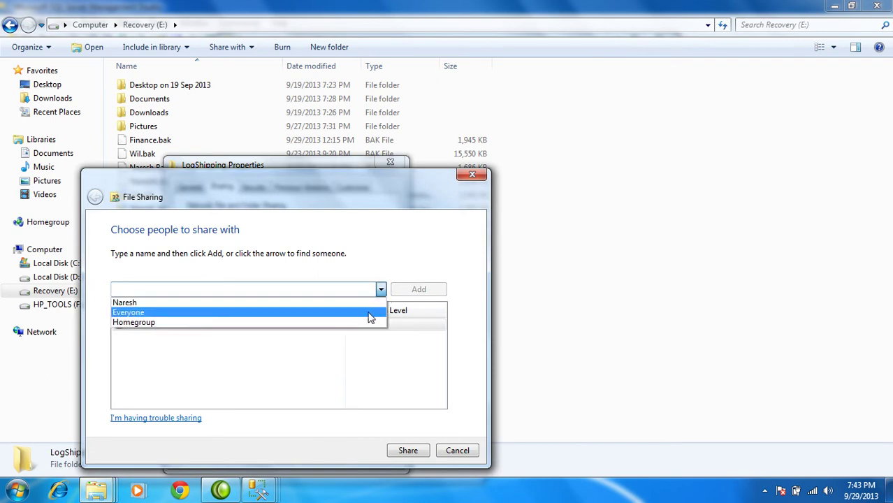
left_click(368, 314)
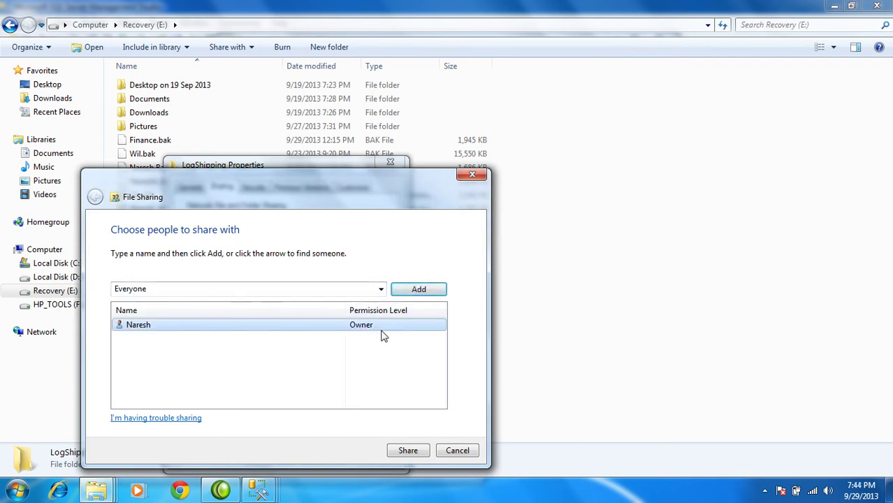
left_click(415, 292)
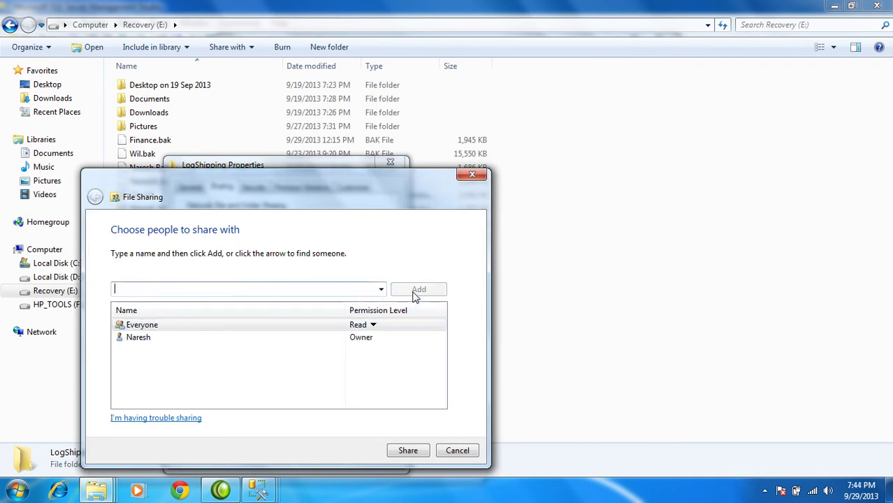
left_click(373, 327)
left_click(404, 342)
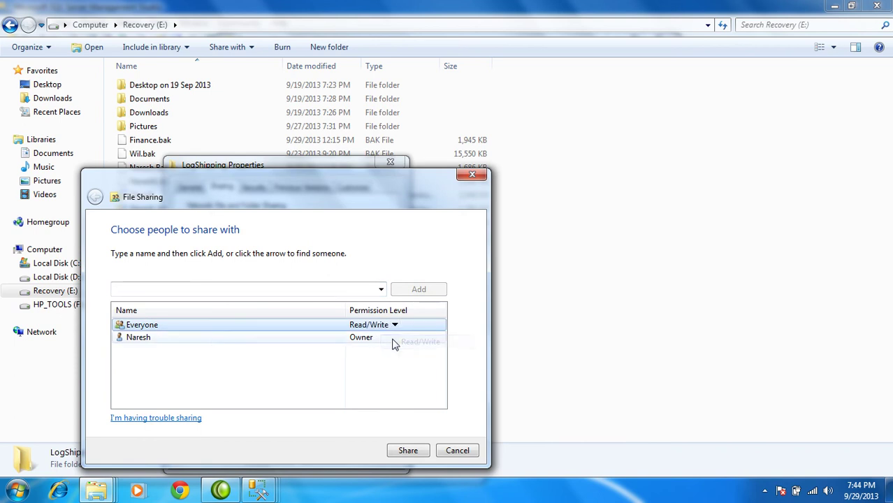
left_click(411, 452)
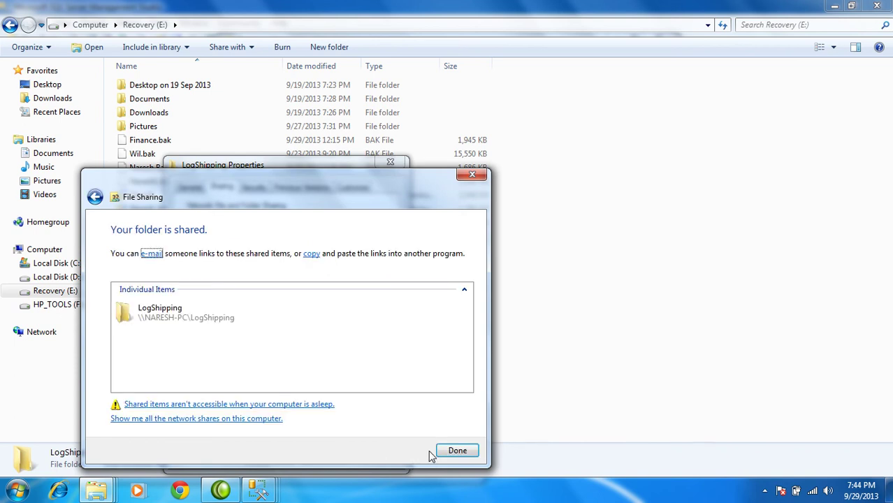
Close the folder sharing dialogs, return to the Transaction Log Backup Settings, and complete the network backup path as \\Naresh-PC\LogShipping\
left_click(456, 452)
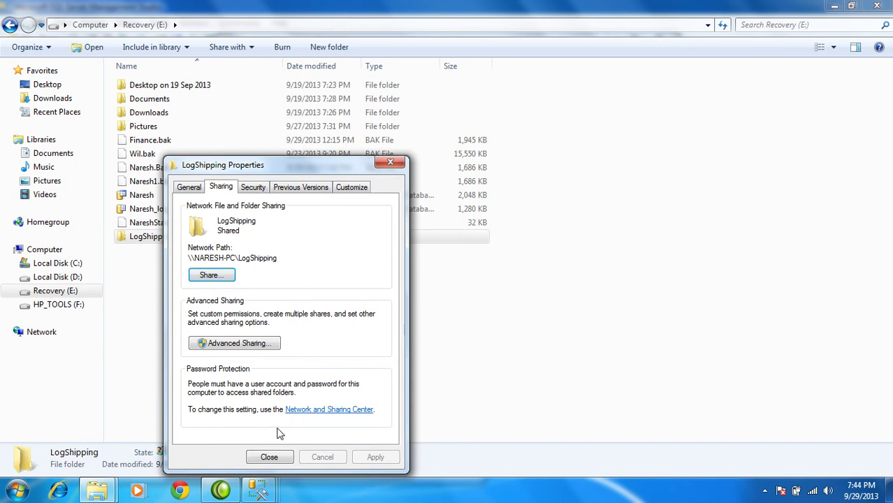
left_click(269, 457)
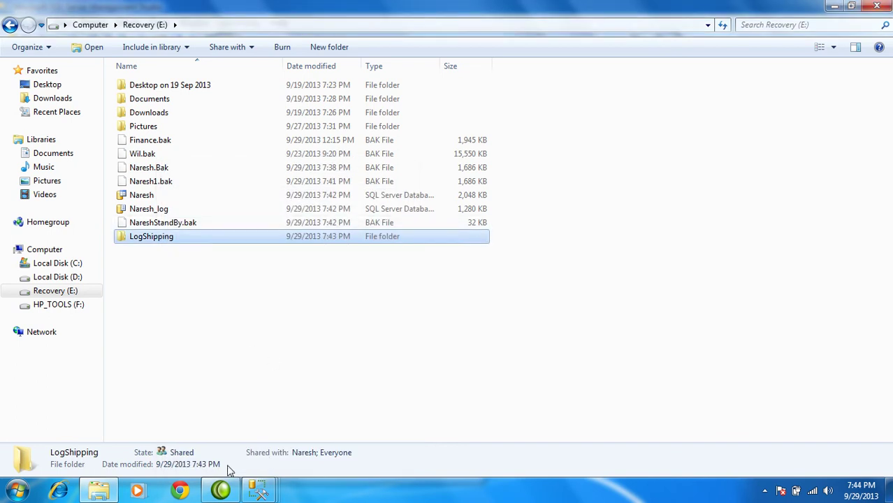
left_click(261, 491)
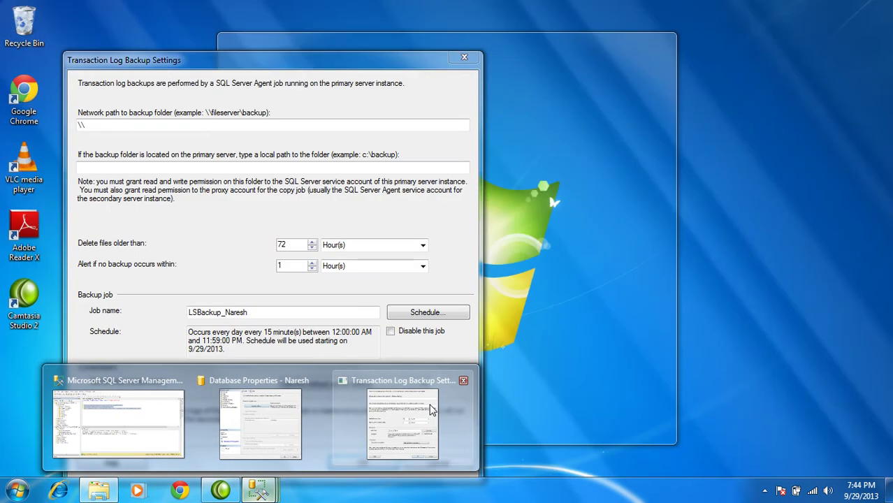
left_click(413, 416)
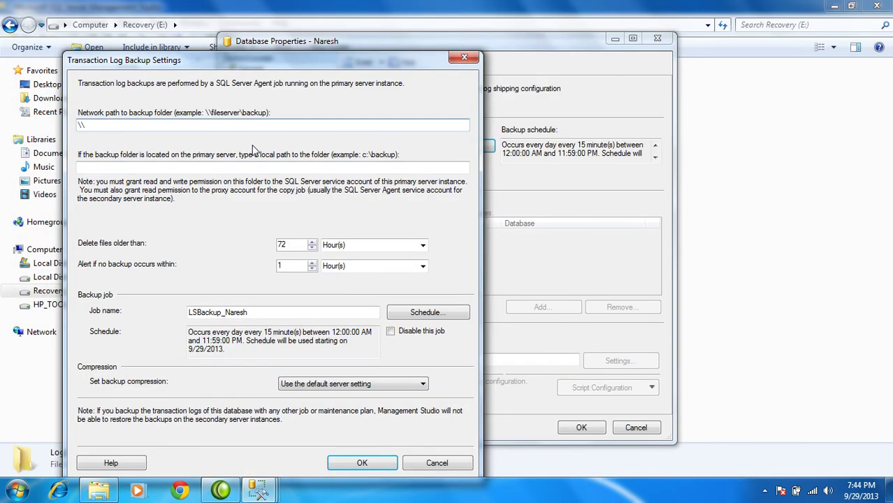
type("Naresh-PC\\LogShipping\\")
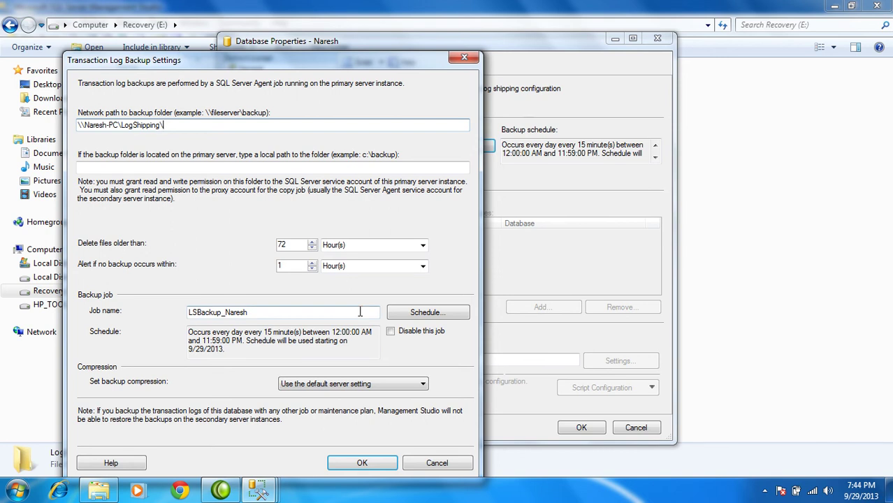
Set the LSBackup_Naresh job schedule to occur every 2 minutes, starting at 8:00:00 PM and ending at 8:10:00 PM
left_click(418, 315)
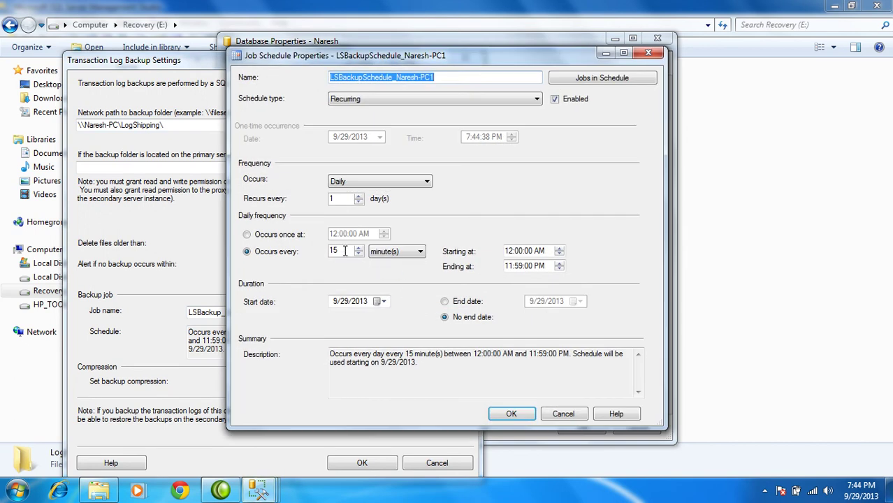
left_click(345, 250)
type("2")
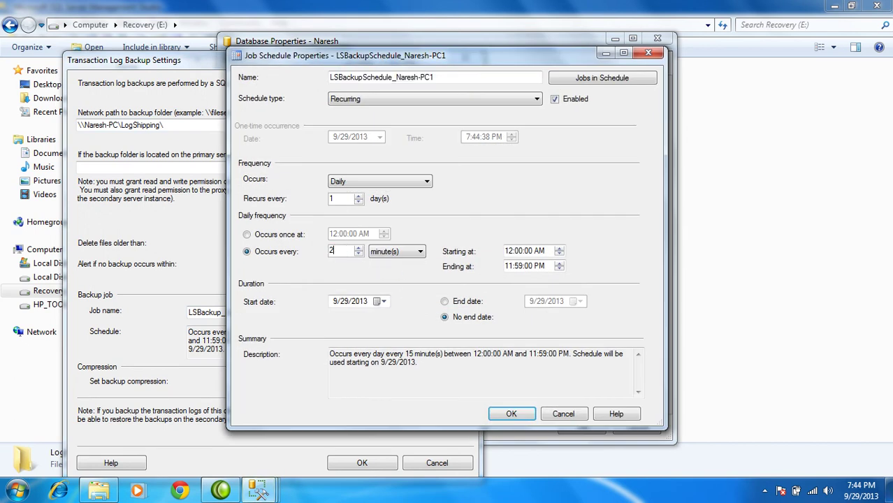
left_click(510, 252)
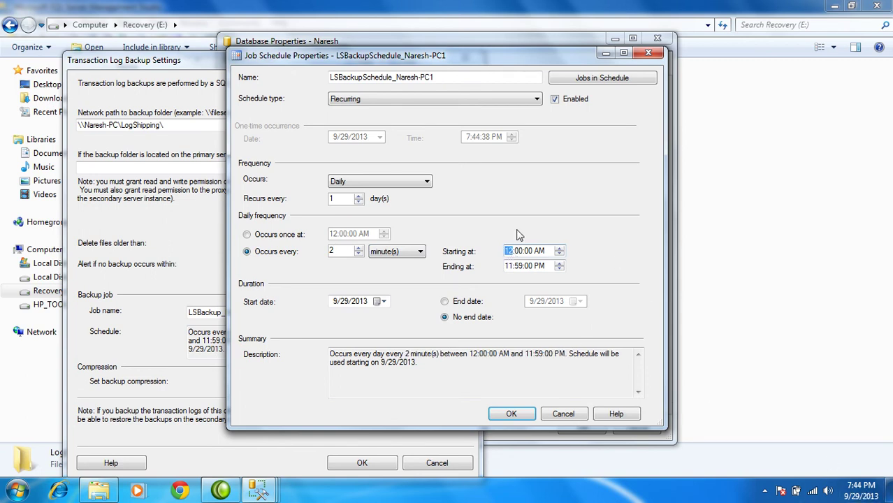
left_click(542, 251)
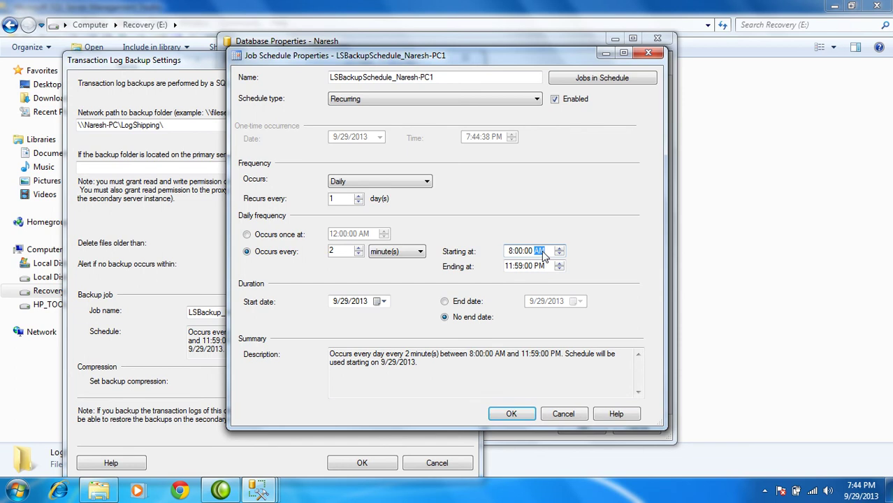
left_click(513, 267)
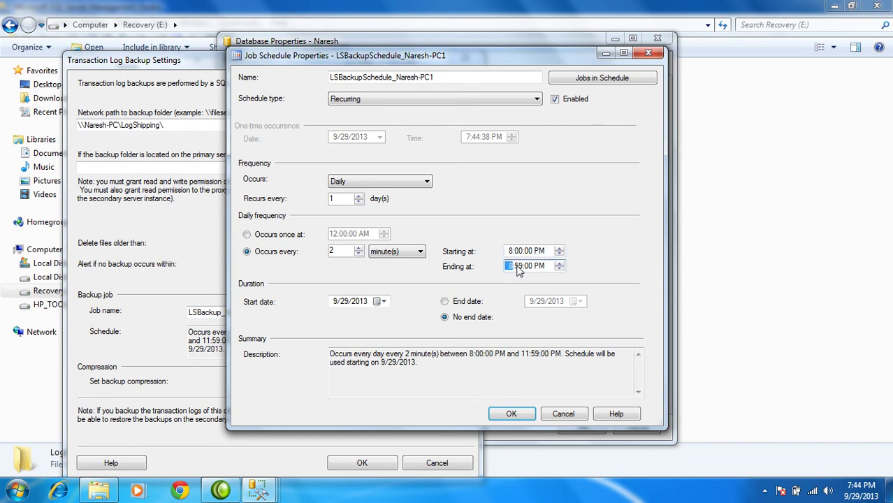
type("8:10")
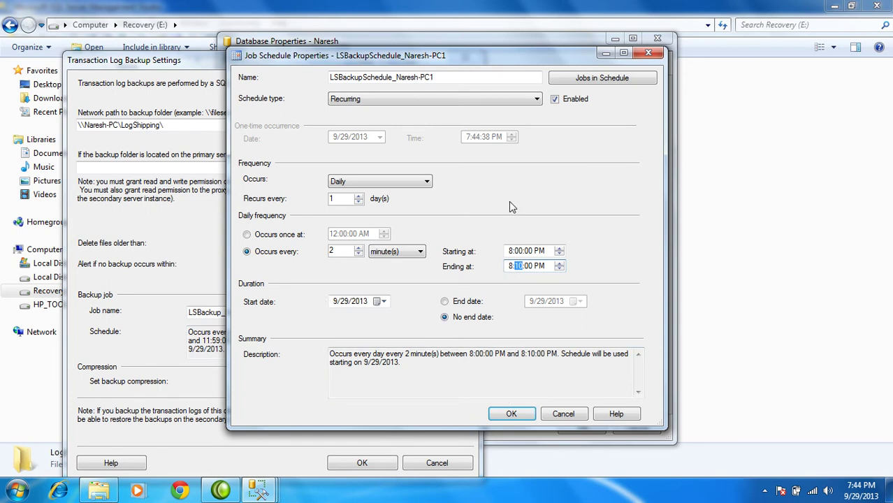
Keep the backup schedule's frequency at Daily, try the One time schedule type, and switch back to Recurring
left_click(426, 183)
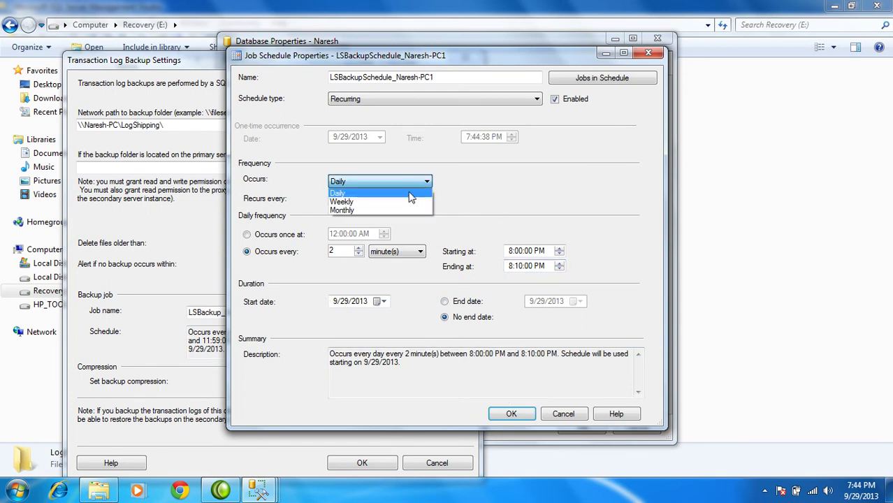
left_click(408, 193)
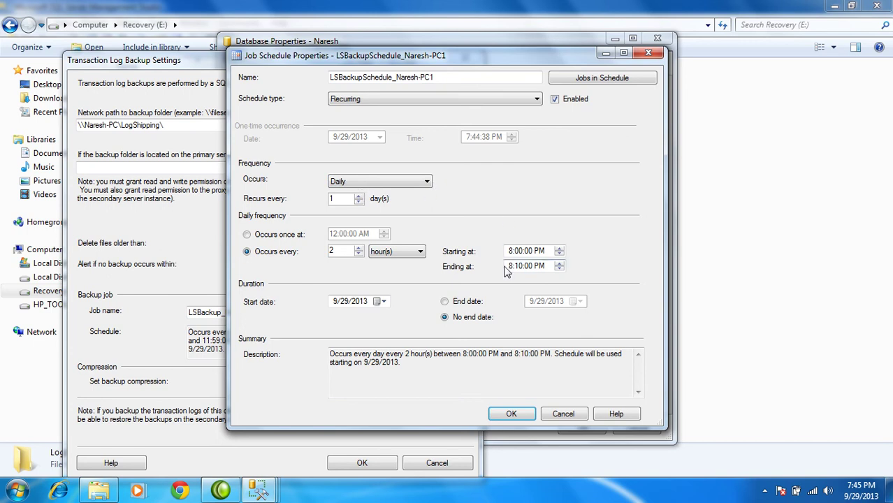
left_click(508, 102)
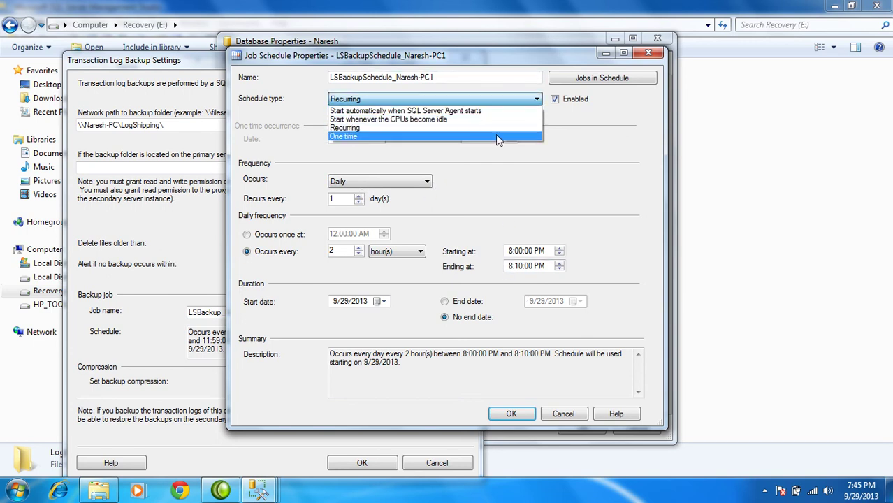
left_click(496, 136)
left_click(495, 102)
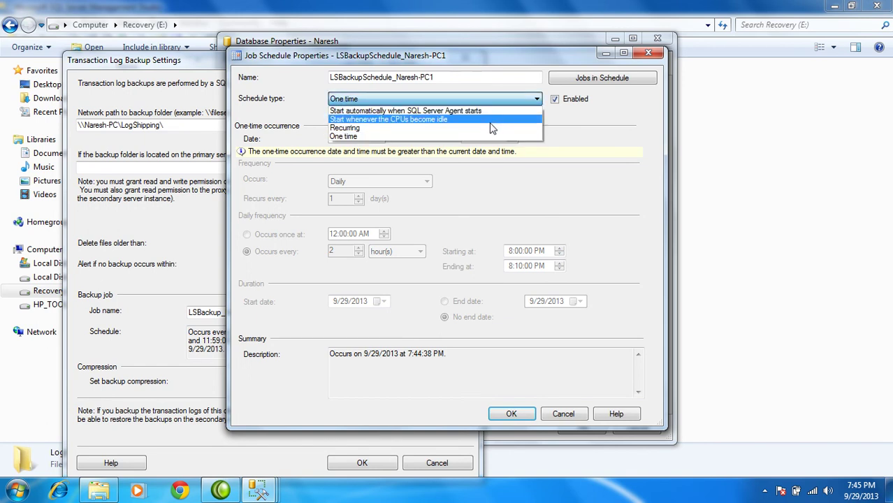
left_click(500, 128)
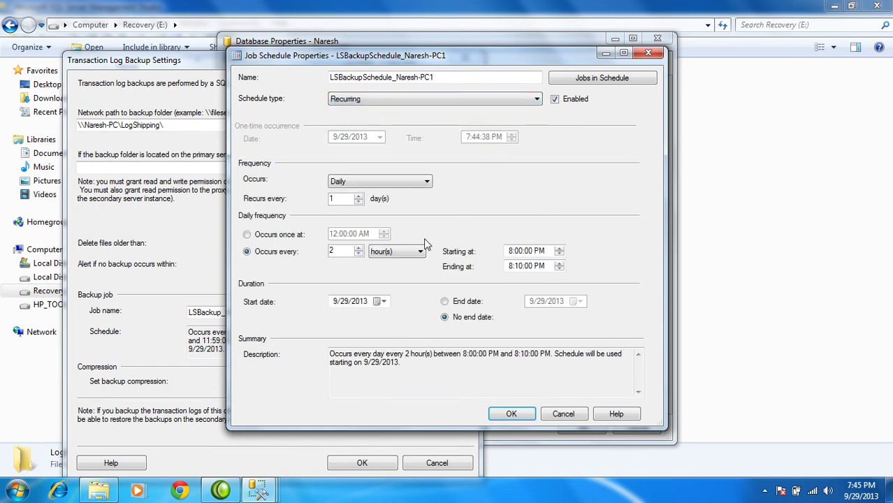
Set the backup schedule's interval unit to minute(s) and accept both the schedule and the transaction log backup settings
left_click(412, 259)
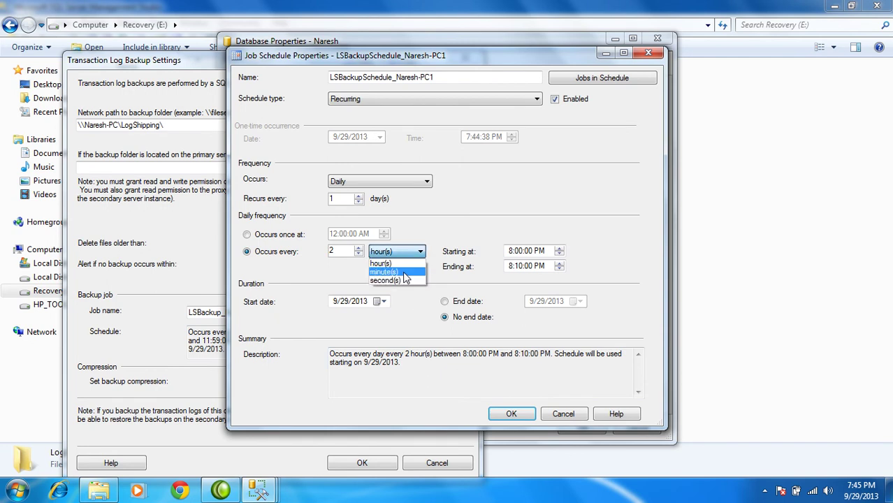
left_click(402, 271)
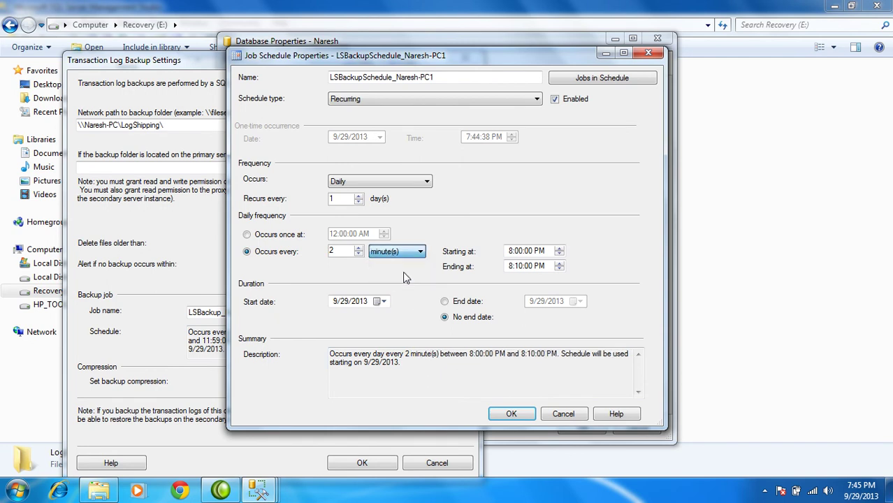
left_click(512, 415)
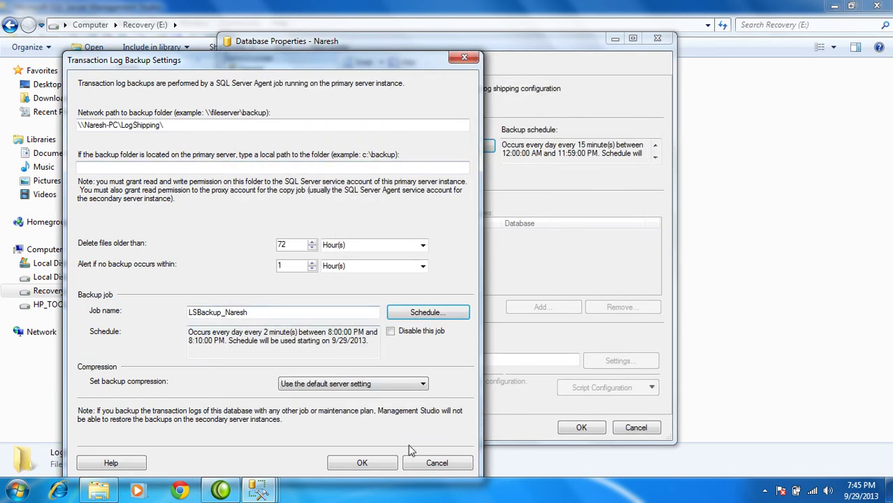
left_click(371, 464)
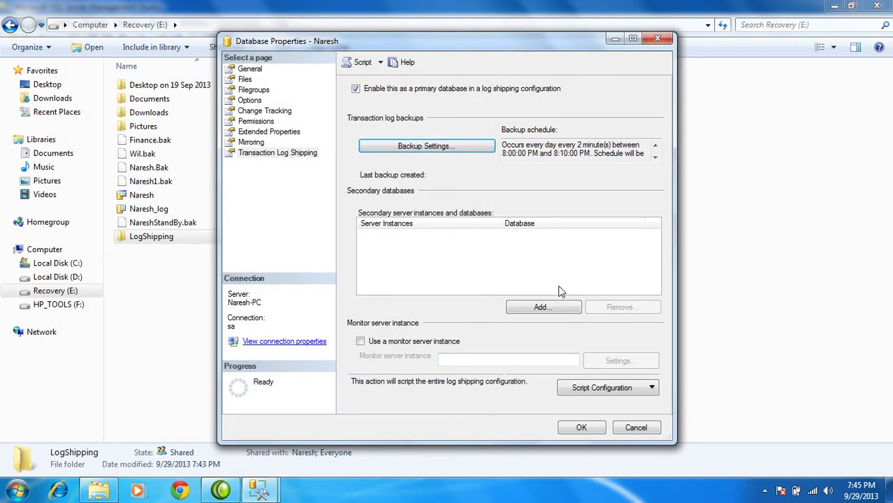
Add a secondary database by connecting to Naresh-PC\Narry with SQL Server Authentication, using the sa login and entering its password
left_click(544, 308)
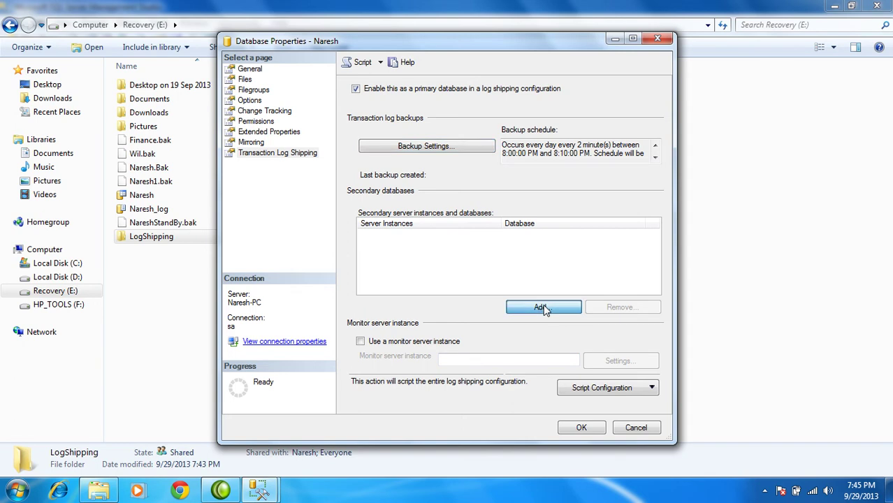
left_click(449, 120)
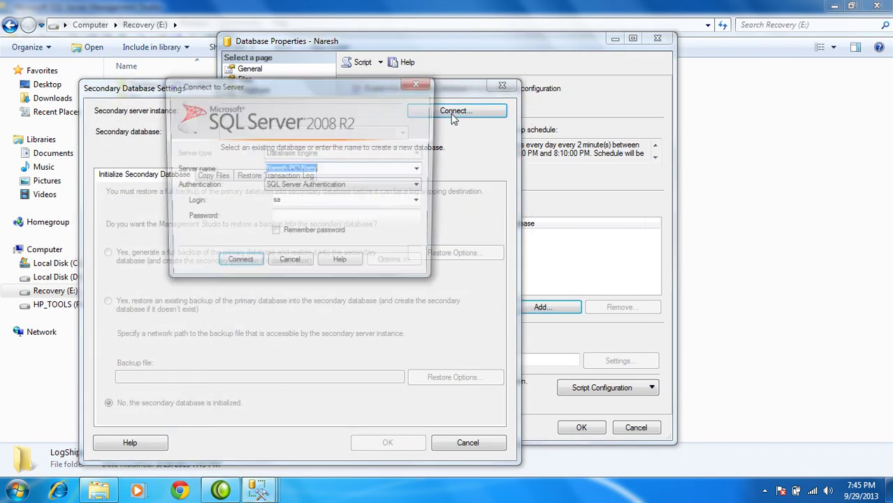
left_click(366, 168)
left_click(337, 202)
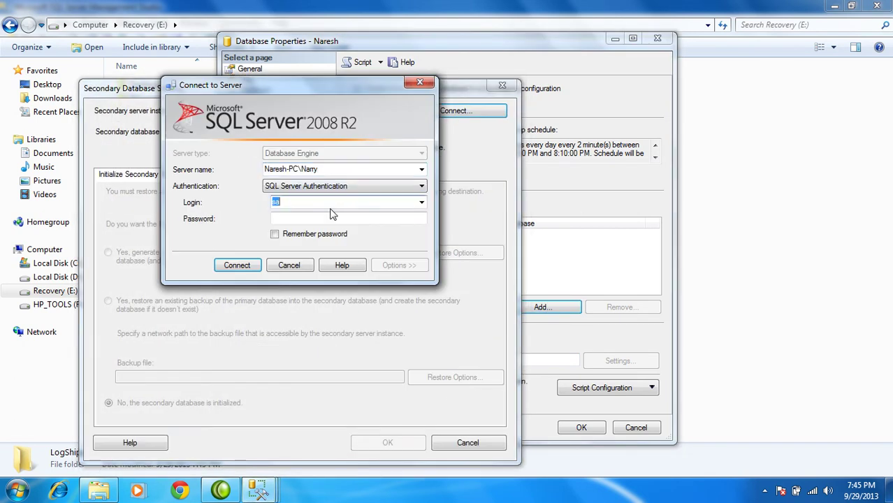
left_click(331, 214)
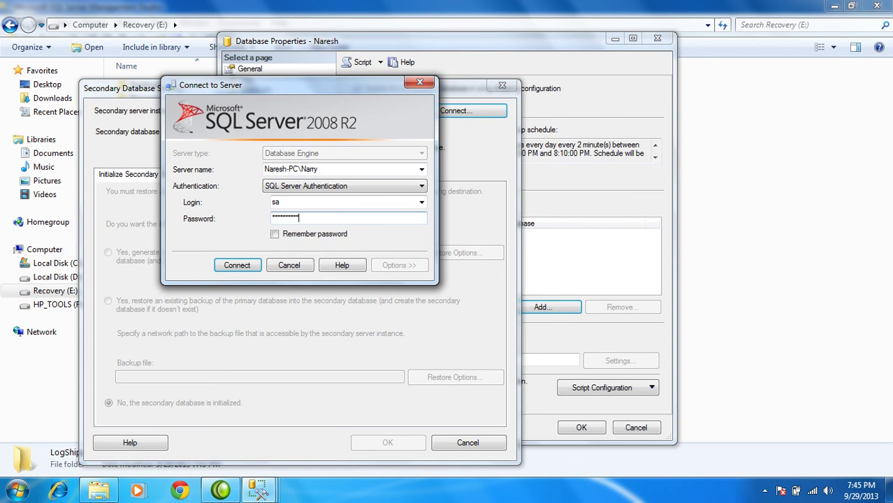
left_click(235, 264)
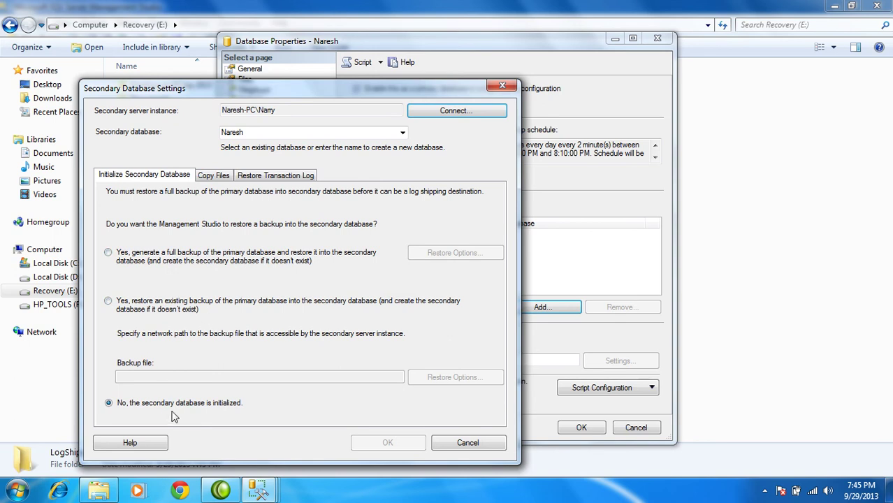
Set the destination folder for copied files on the secondary server to D:\
left_click(219, 176)
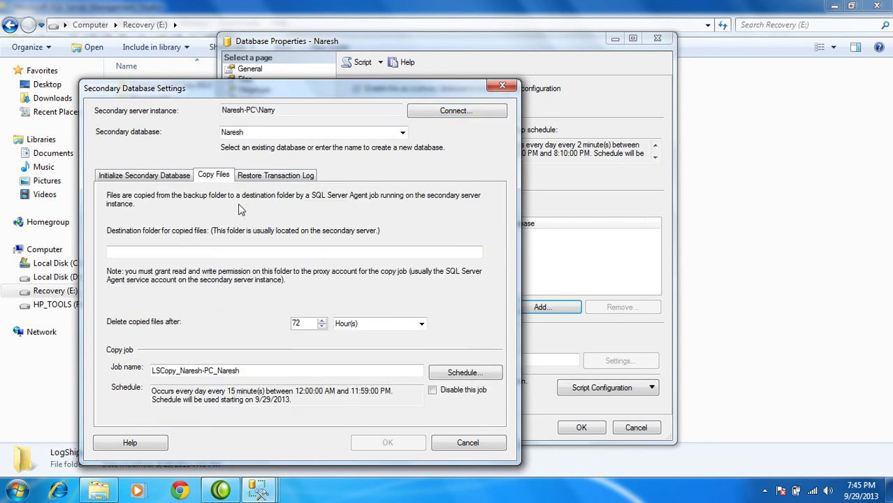
left_click(233, 252)
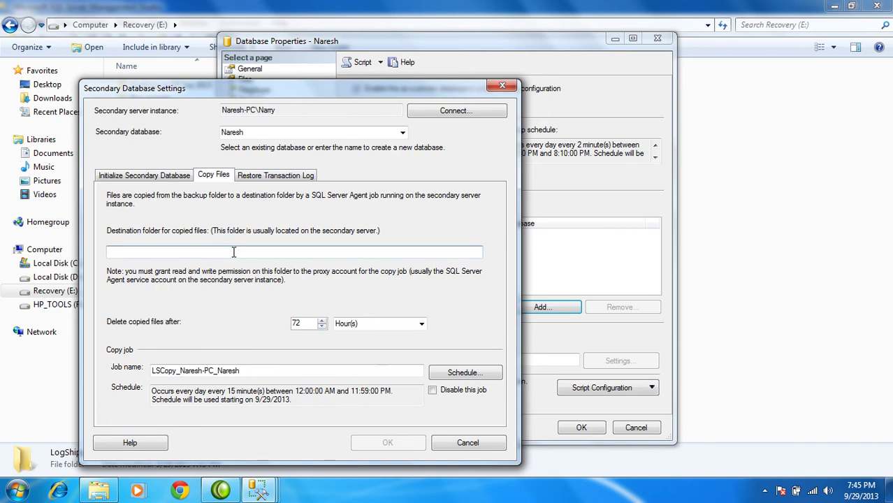
type("D:\\")
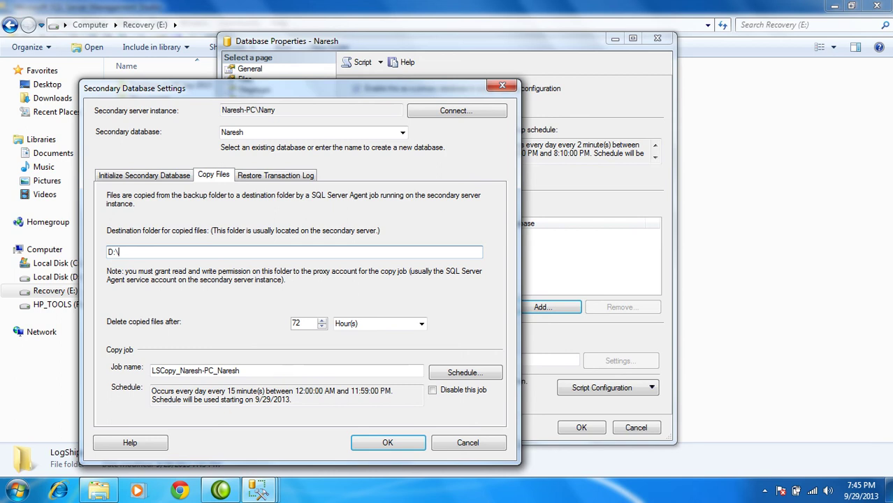
Schedule the LSCopy_Naresh-PC_Naresh copy job every 2 minutes from 8:00:00 PM to 8:10:00 PM and accept the schedule
left_click(474, 373)
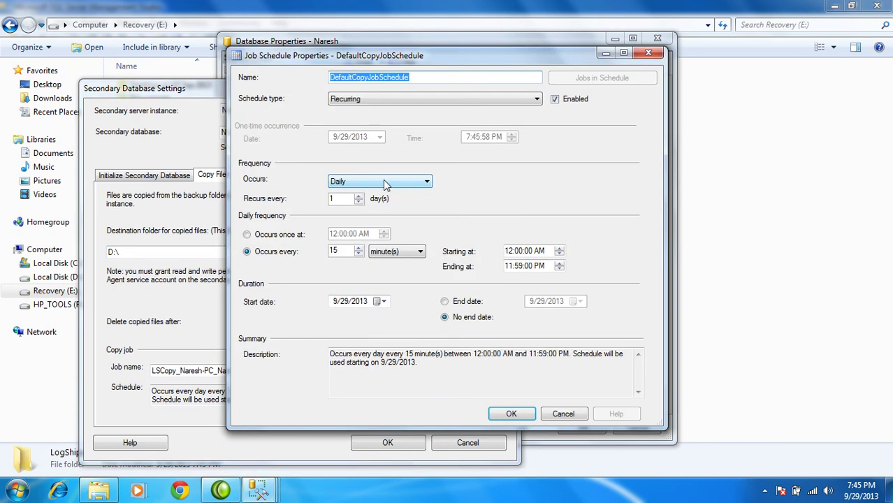
left_click(348, 250)
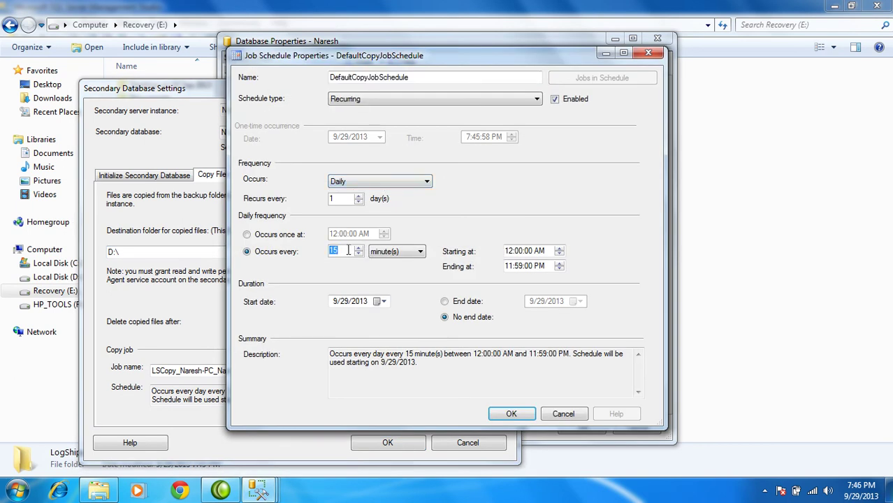
type("2")
left_click(510, 252)
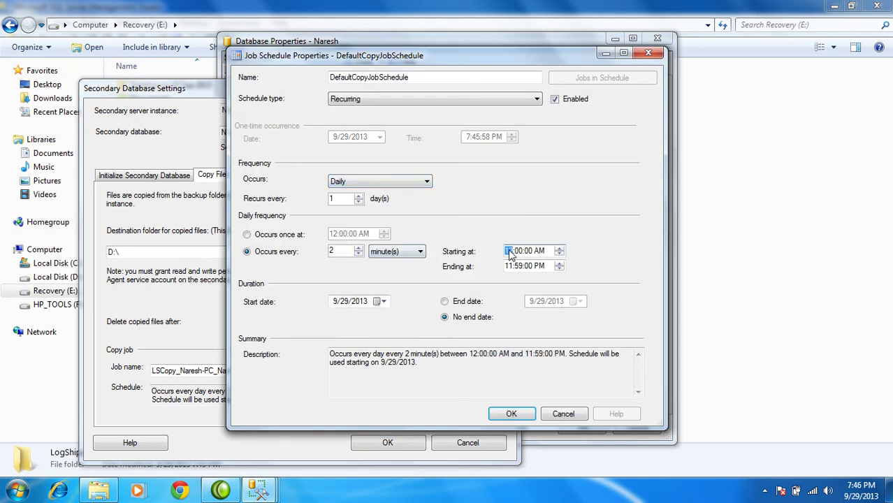
type("8")
left_click(538, 252)
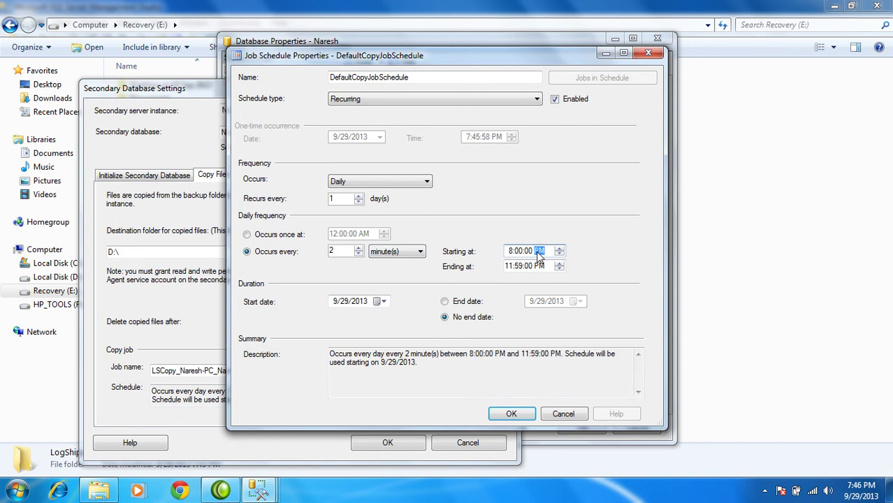
left_click(509, 267)
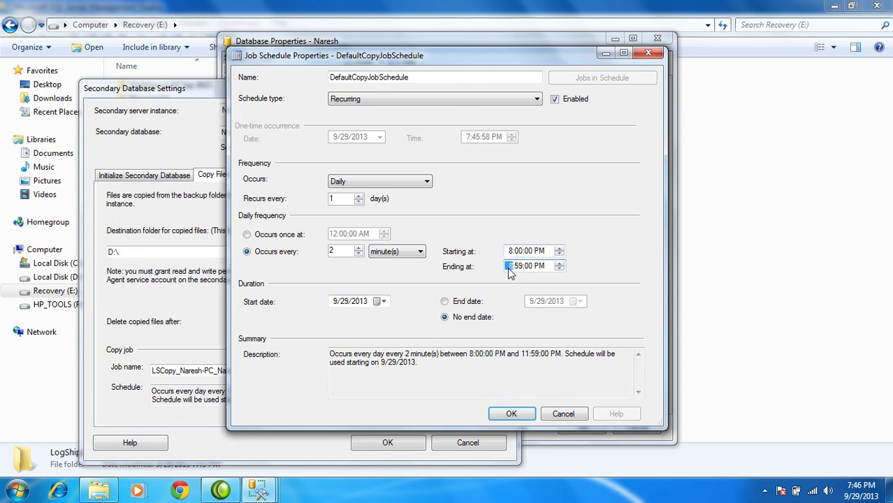
type("8")
left_click(515, 269)
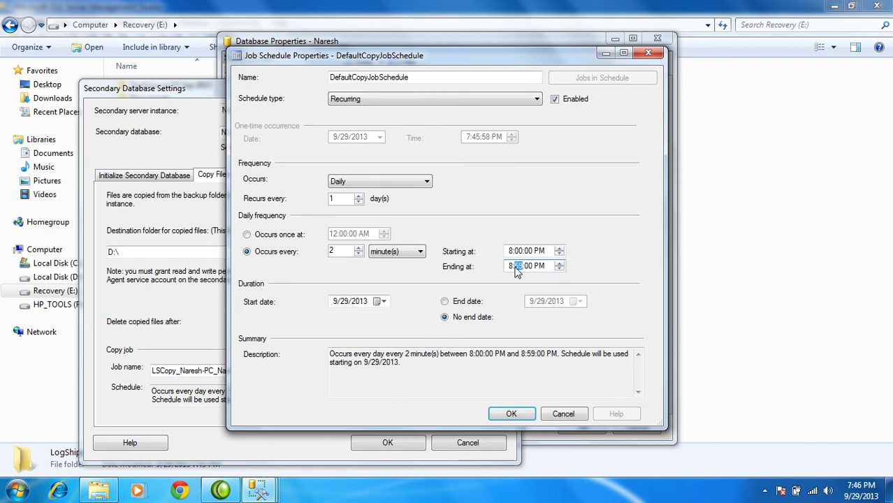
type("10")
left_click(510, 412)
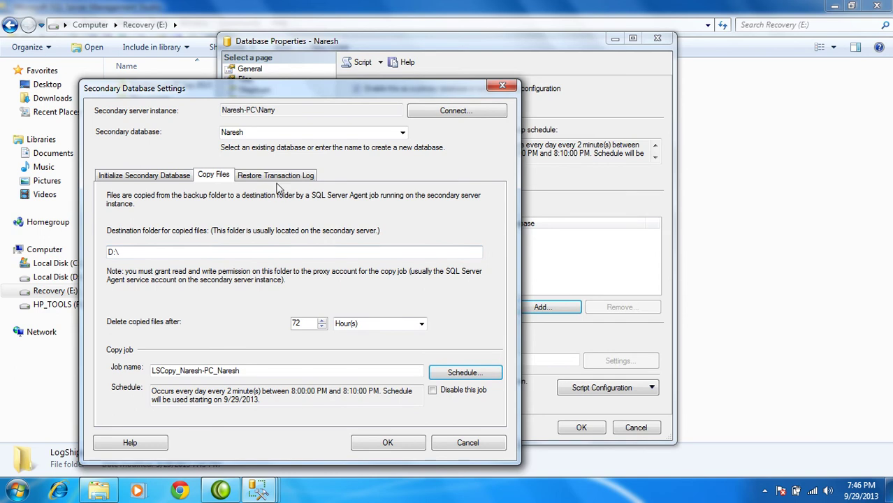
Set log restores to standby mode with users disconnected, and schedule the restore job every 2 minutes from 8:00:00 PM to 8:10:00 PM
left_click(276, 176)
left_click(154, 260)
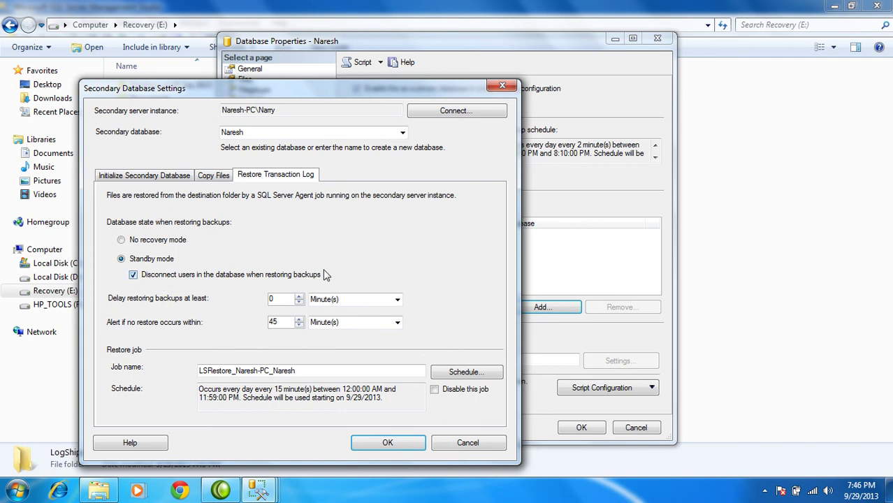
left_click(459, 372)
double_click(351, 252)
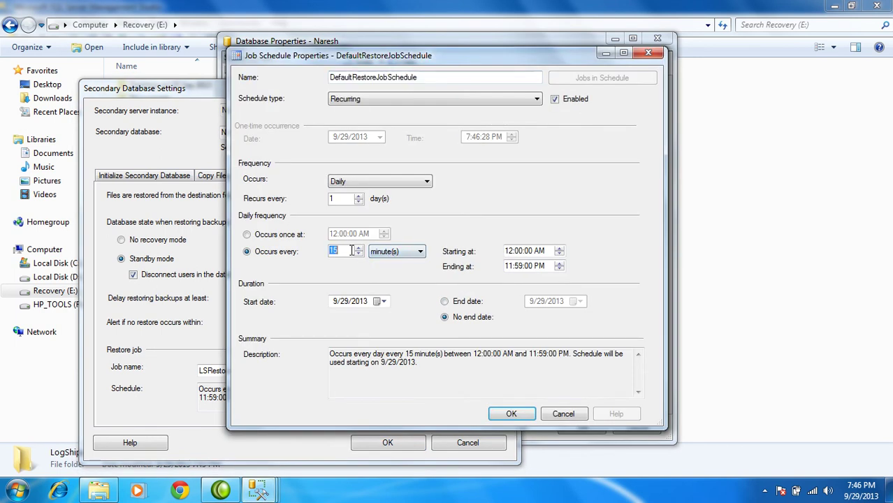
type("2")
left_click(513, 255)
type("8")
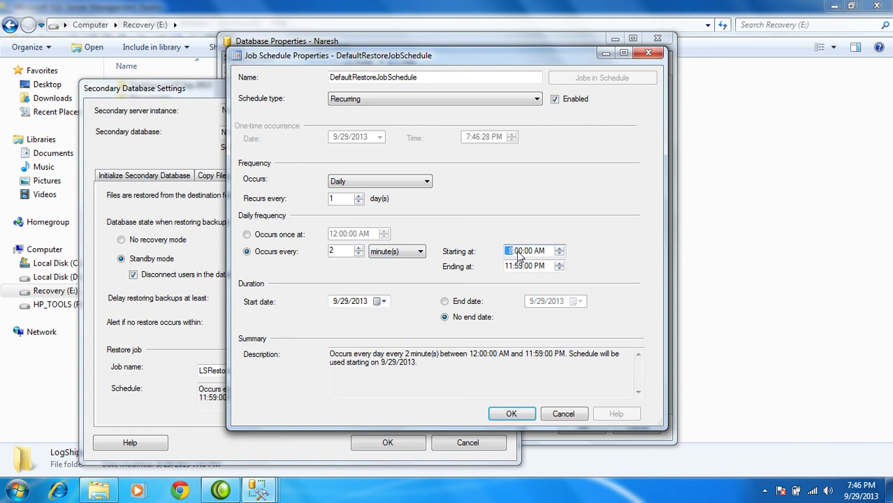
left_click(540, 253)
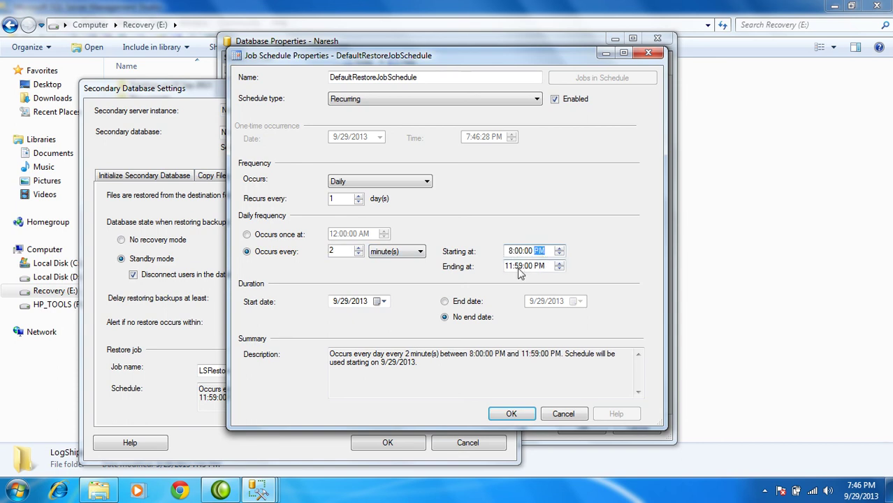
left_click(511, 267)
type("8:10")
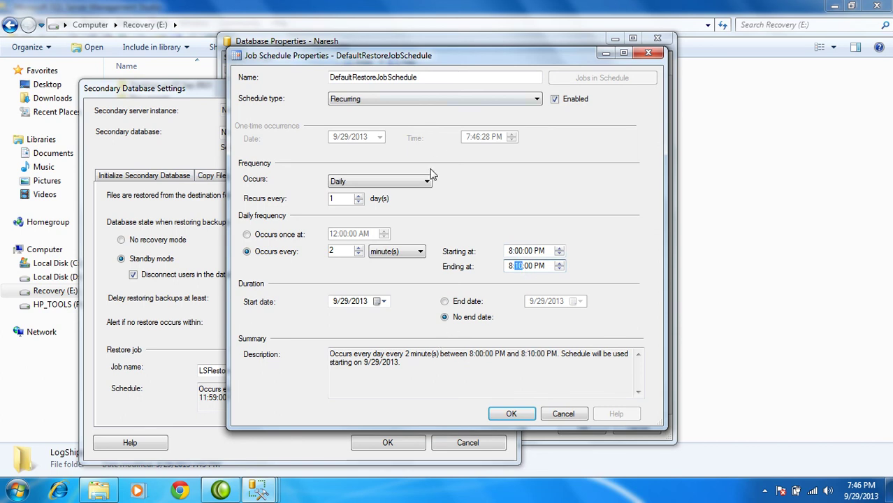
left_click(514, 414)
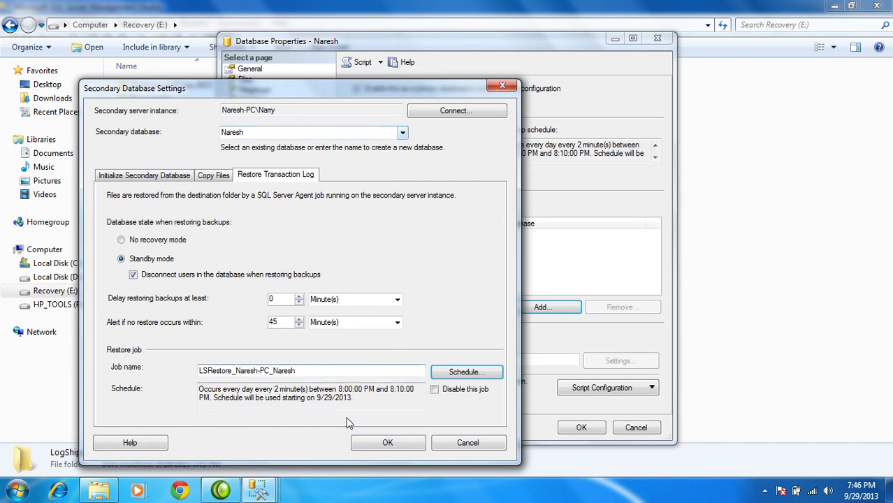
left_click(373, 444)
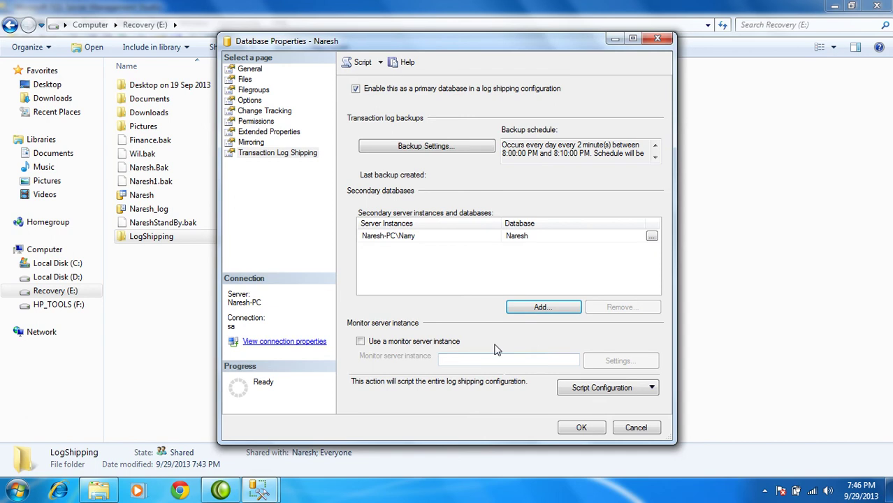
Enable a monitor server instance and connect it to Naresh-PC with the sa SQL Server login, entering the account password
left_click(453, 343)
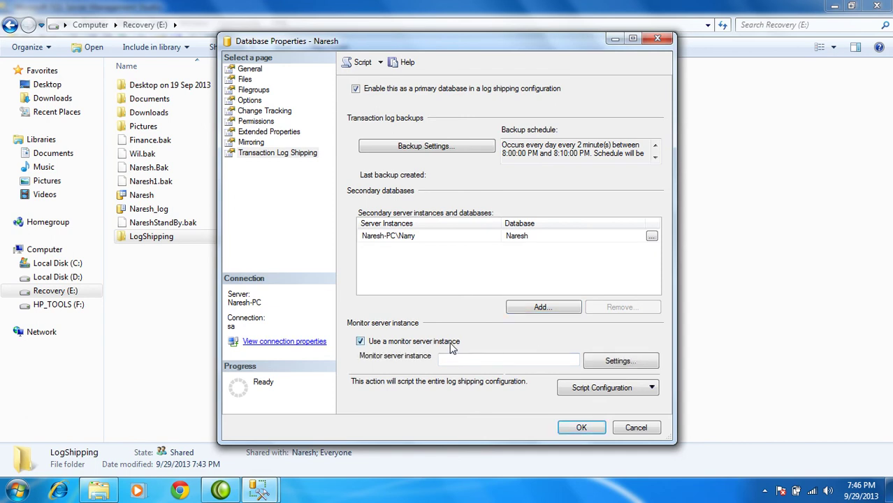
left_click(618, 360)
left_click(357, 169)
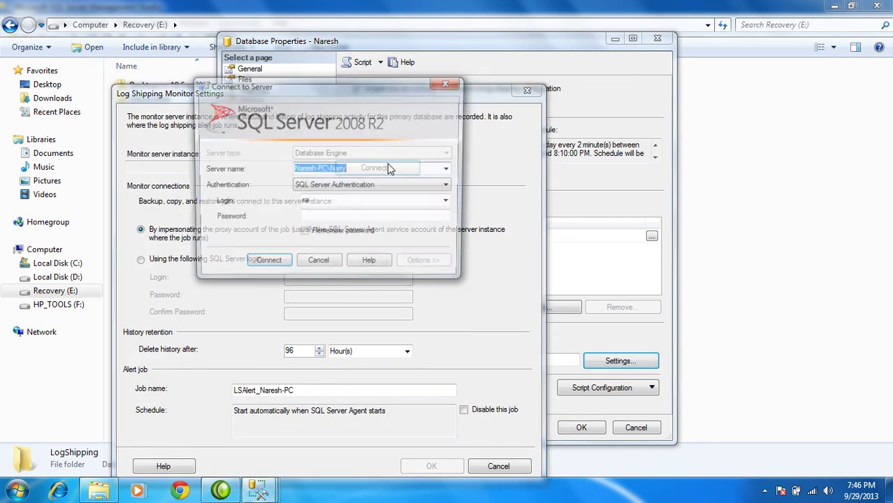
left_click(363, 218)
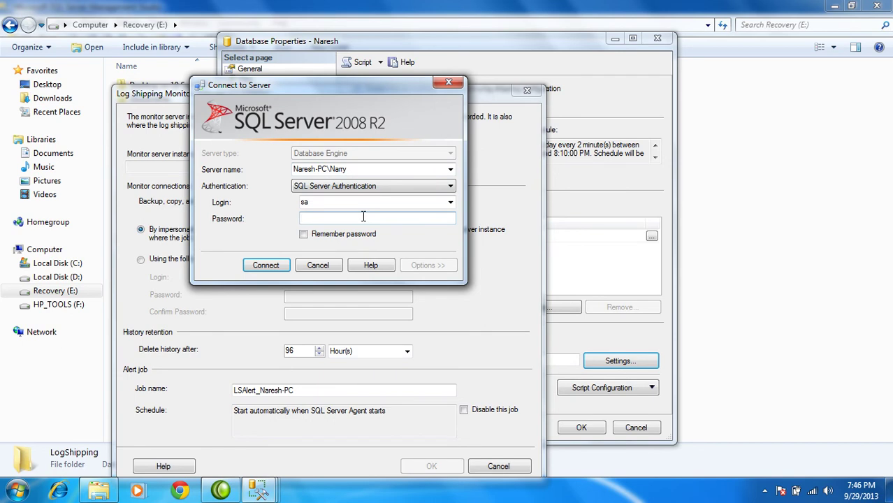
double_click(370, 170)
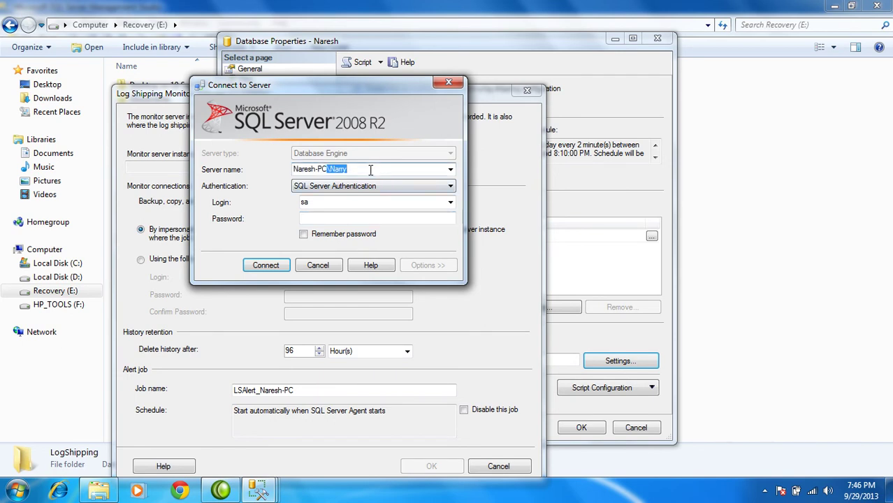
key("BackSpace")
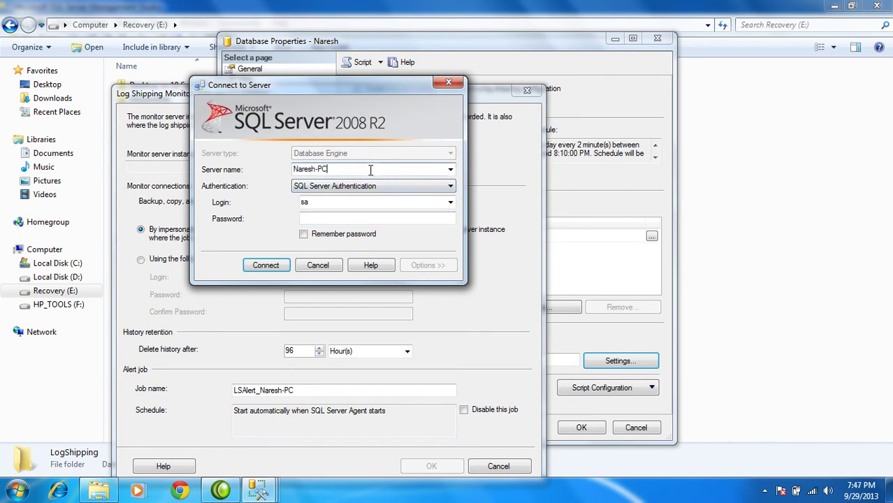
left_click(341, 222)
type("******")
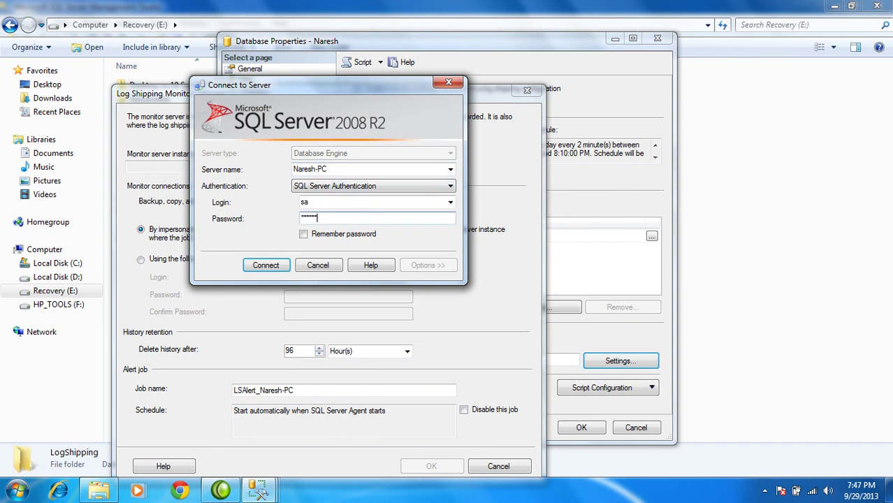
type("****")
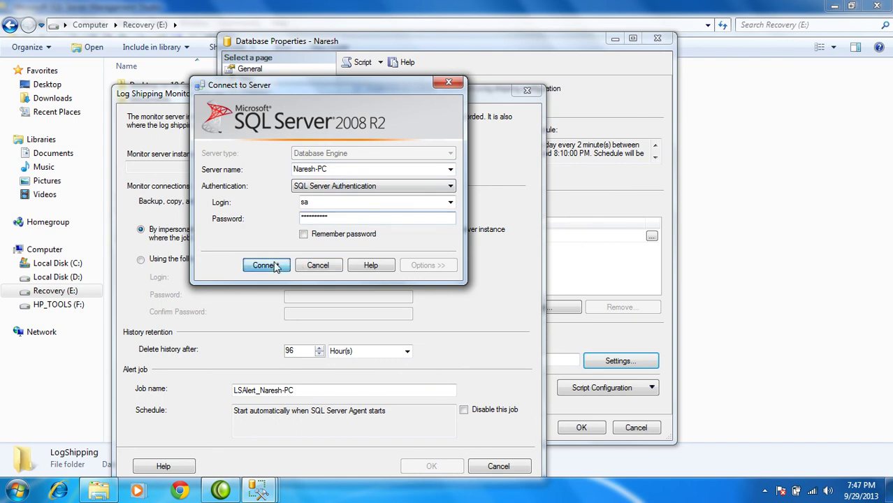
left_click(272, 266)
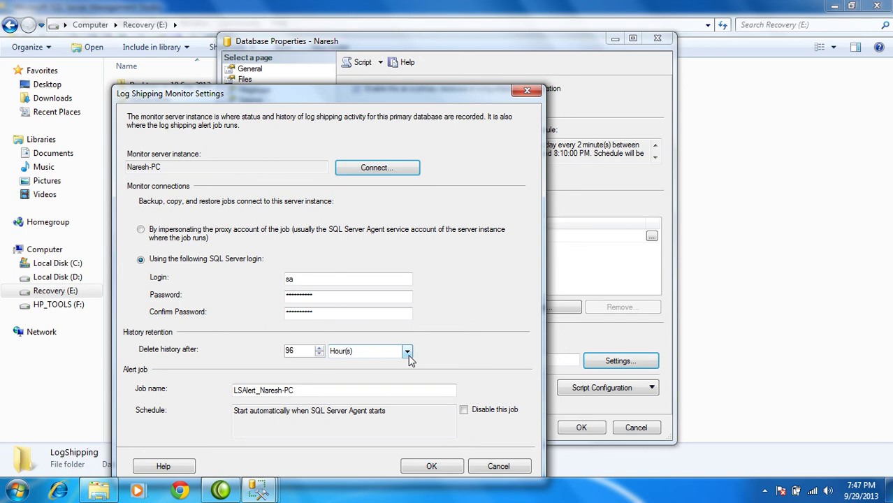
left_click(432, 467)
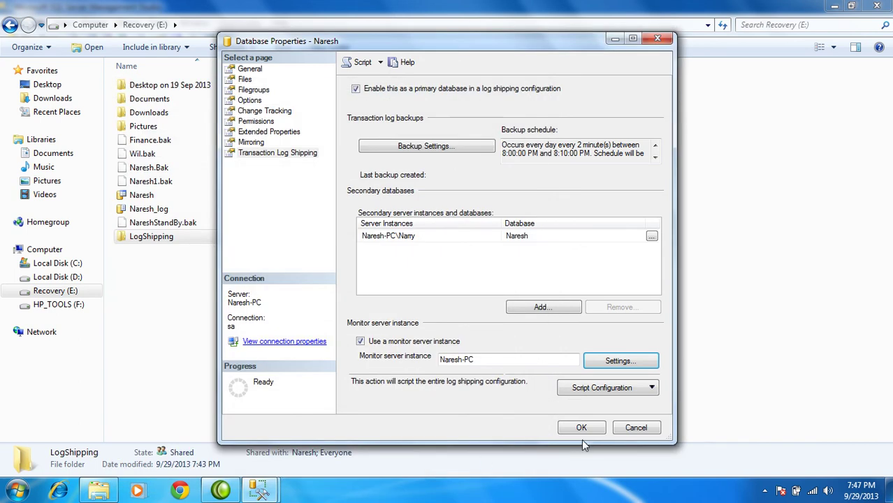
Script the log shipping configuration to a file, overwriting the LogShipping SQL script in My Documents, and save the configuration
left_click(612, 392)
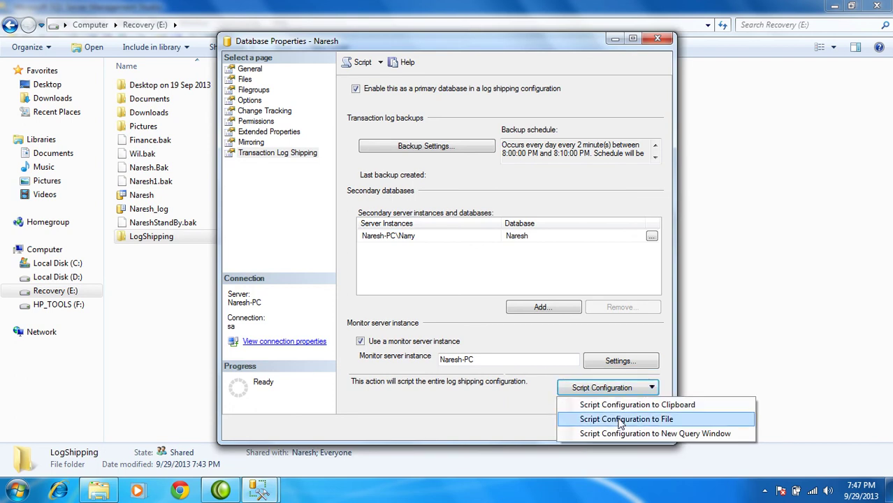
left_click(619, 421)
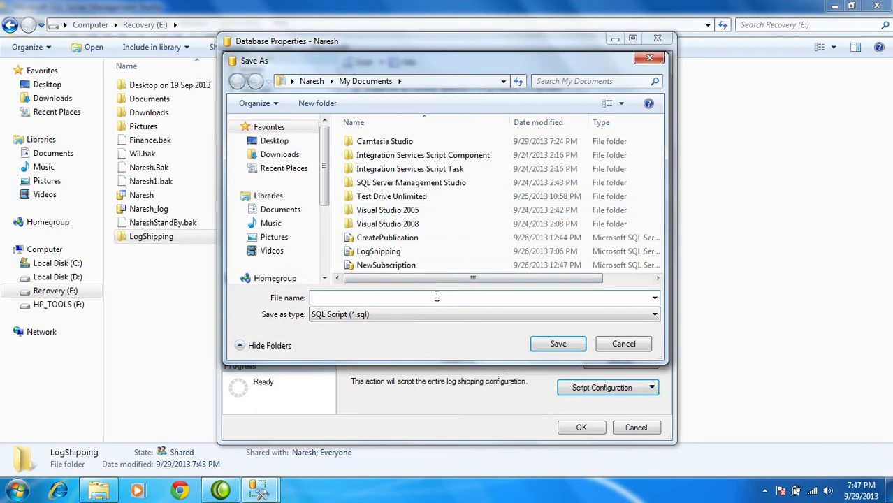
left_click(442, 253)
left_click(539, 348)
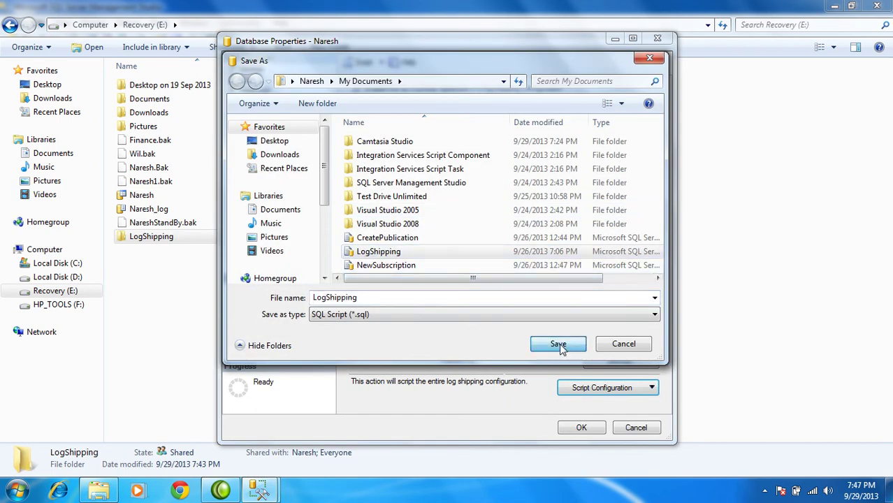
left_click(486, 249)
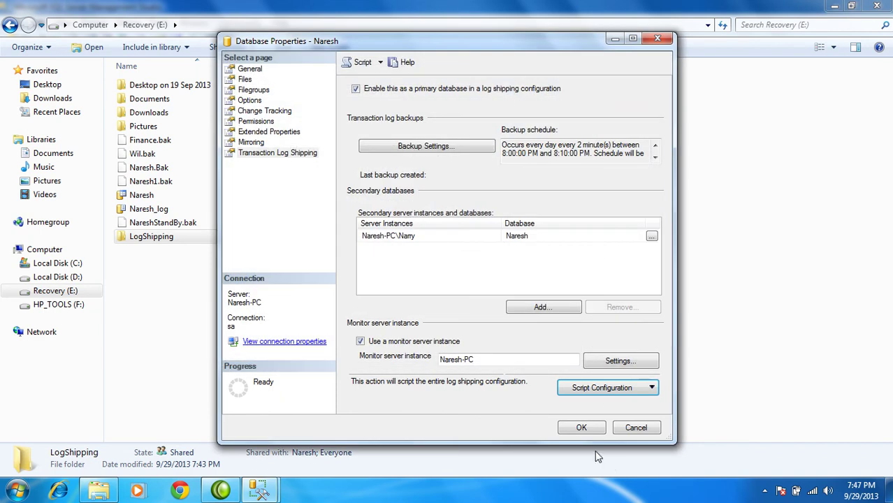
left_click(582, 428)
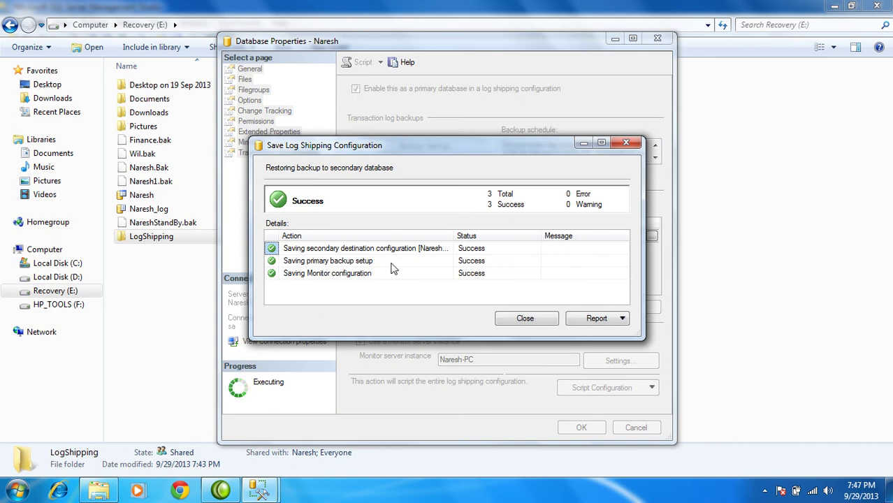
left_click(515, 320)
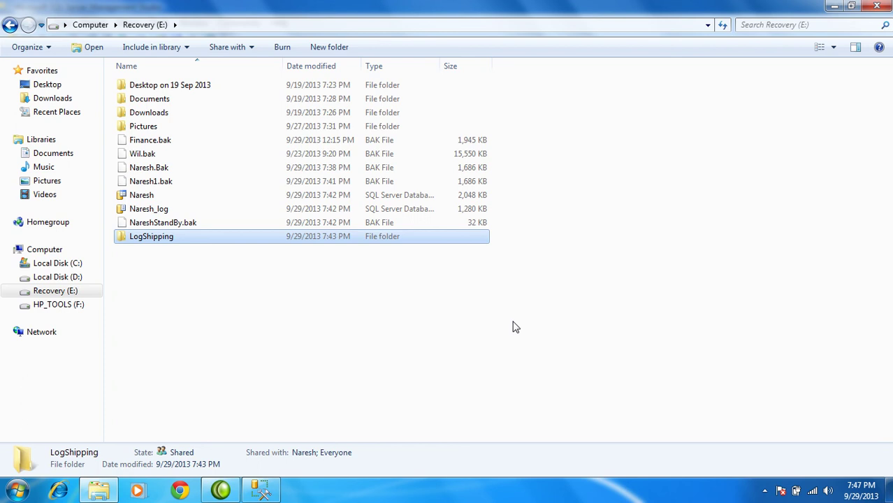
Switch to SQL Server Management Studio and examine the log shipping jobs and alerts under SQL Server Agent on Naresh-PC
left_click(261, 490)
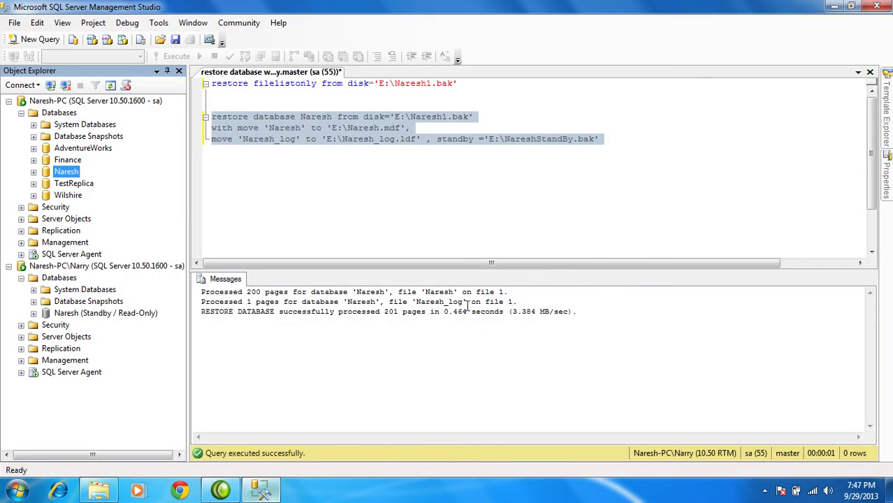
left_click(21, 254)
left_click(34, 266)
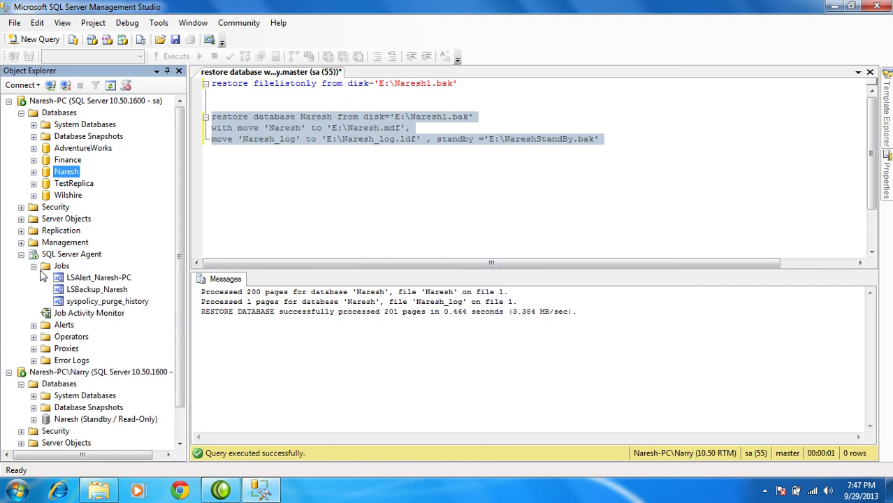
left_click(103, 289)
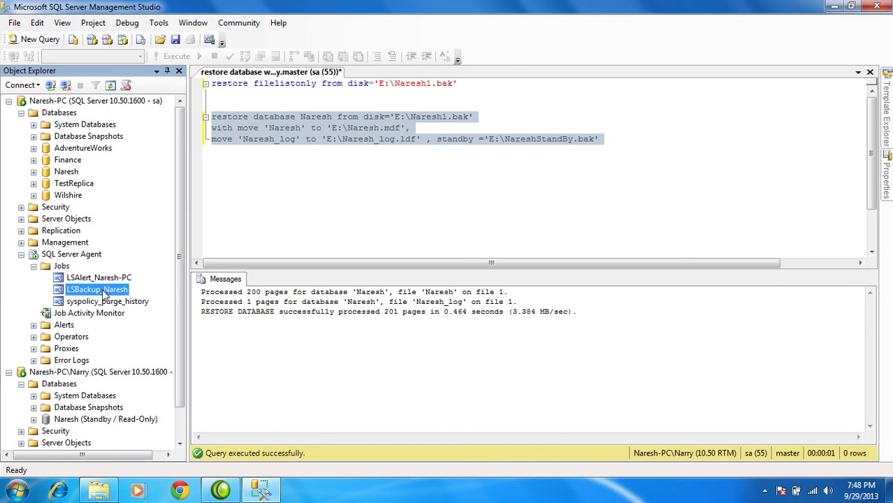
left_click(33, 325)
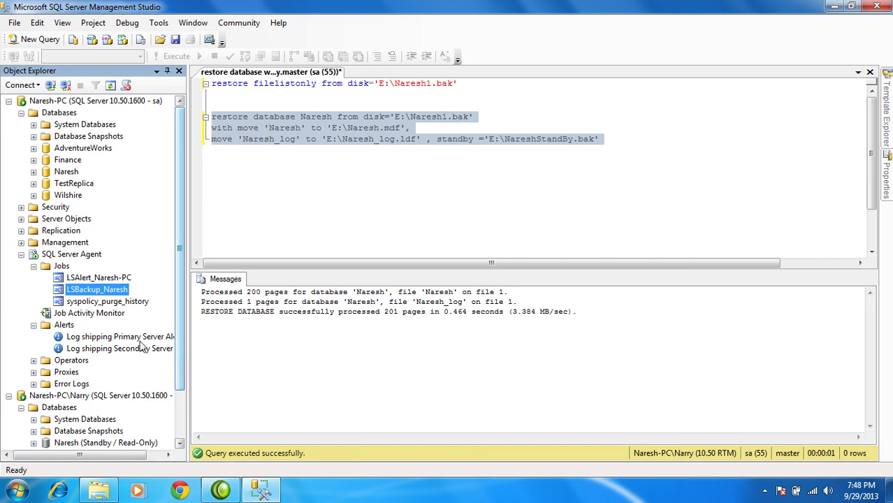
left_click_drag(188, 343, 239, 386)
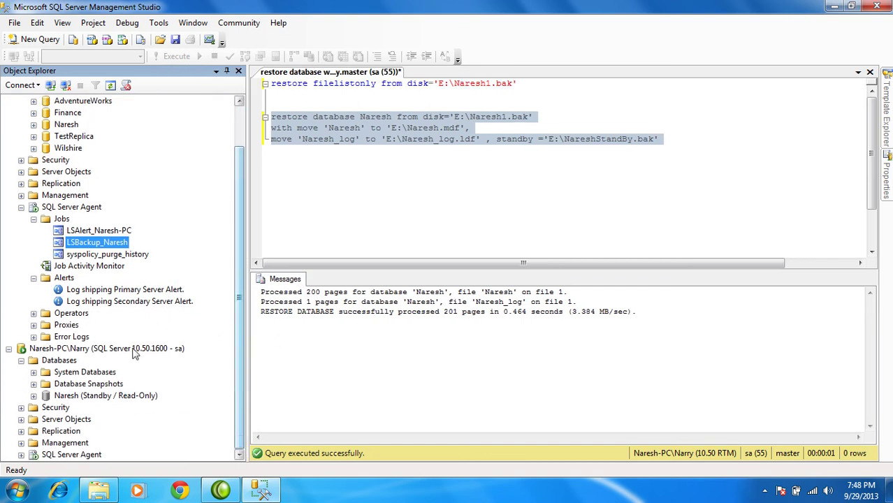
left_click(34, 325)
left_click(34, 314)
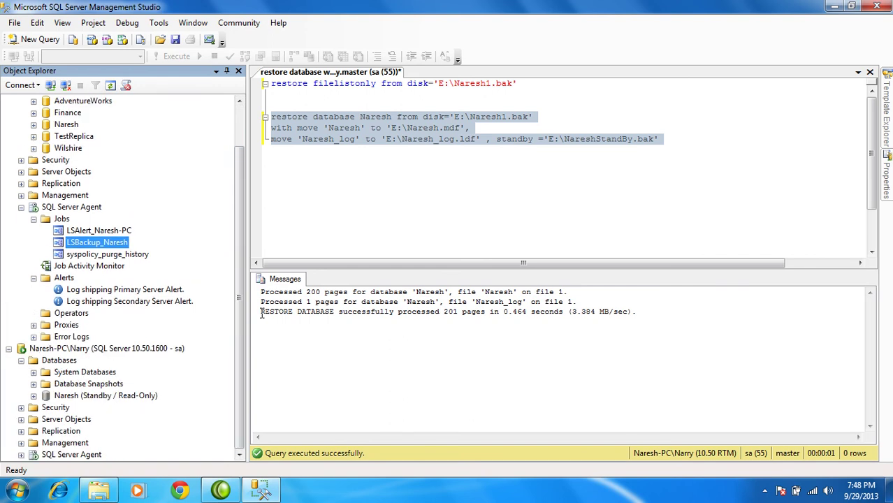
Examine the log shipping copy and restore jobs under SQL Server Agent on the secondary instance Naresh-PC\Narry
scroll(153, 412, "down", 2)
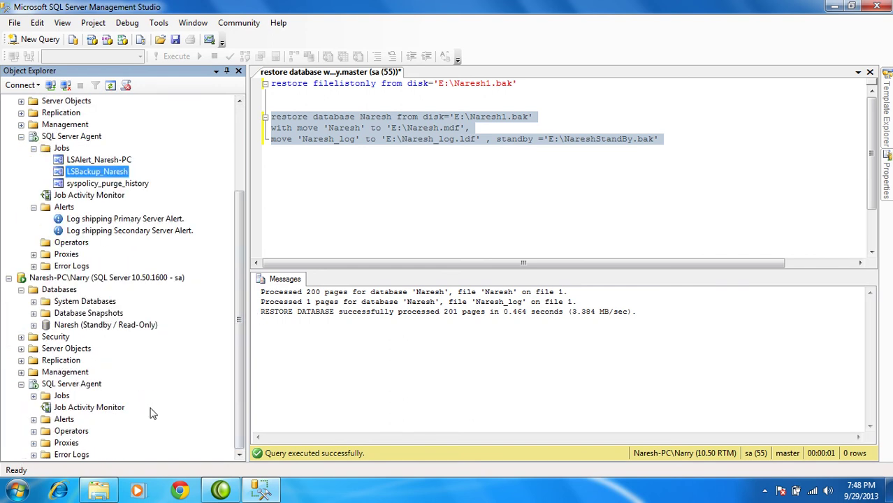
left_click(34, 396)
left_click(107, 407)
left_click(109, 420)
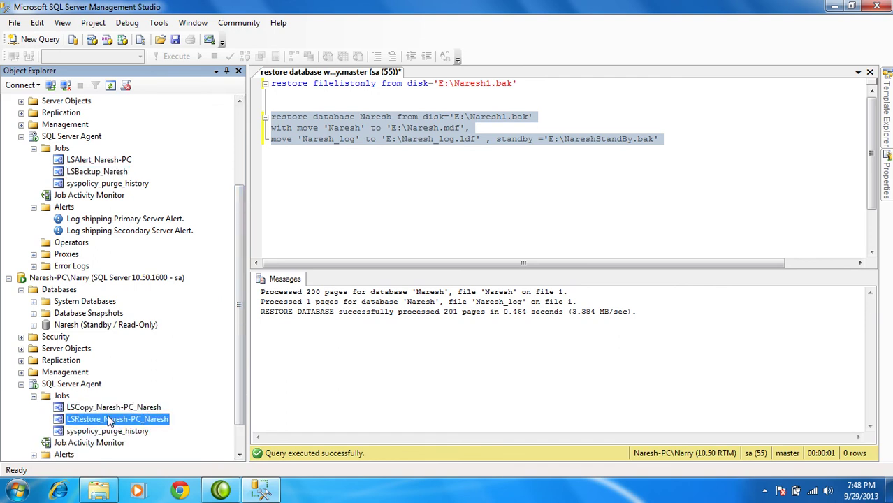
scroll(239, 399, "down", 1)
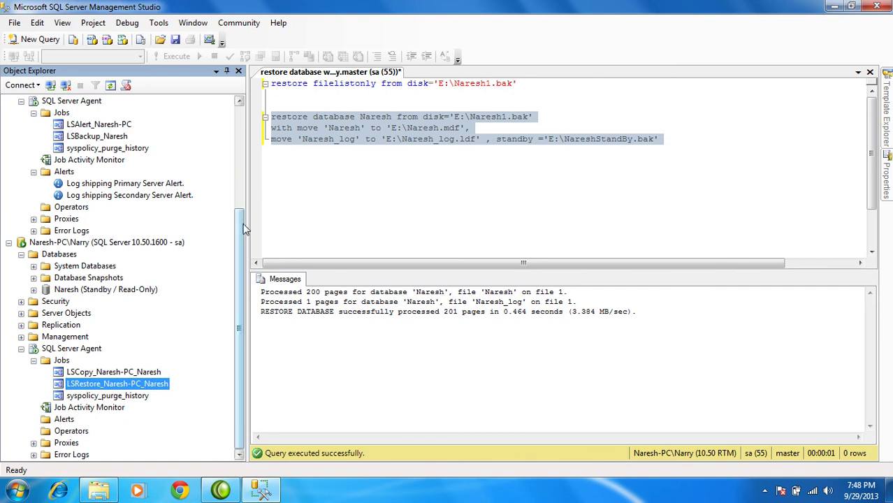
scroll(244, 230, "up", 4)
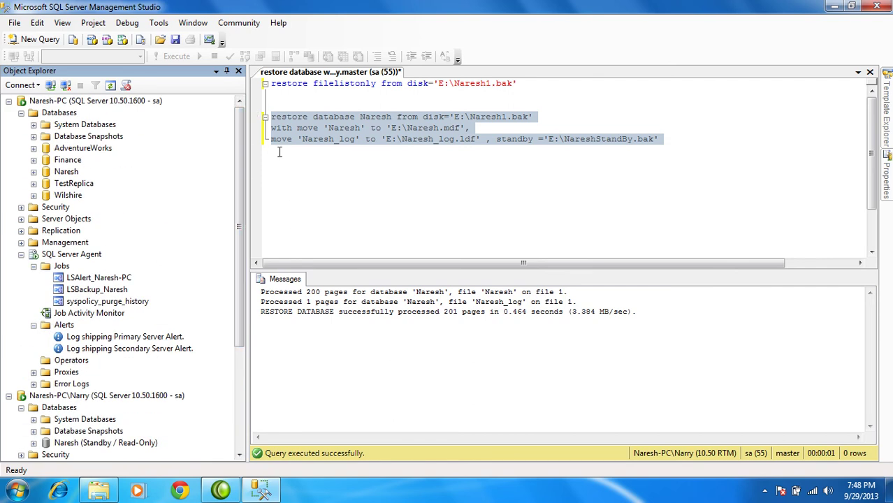
left_click(65, 257)
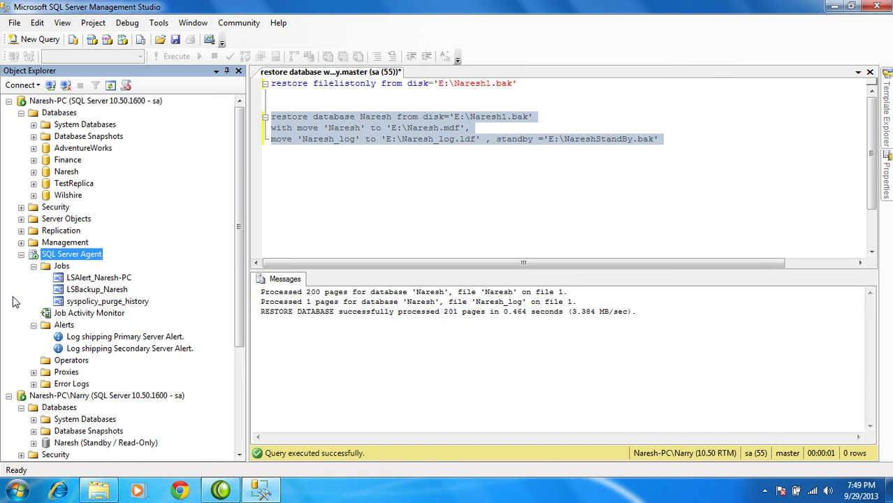
right_click(63, 256)
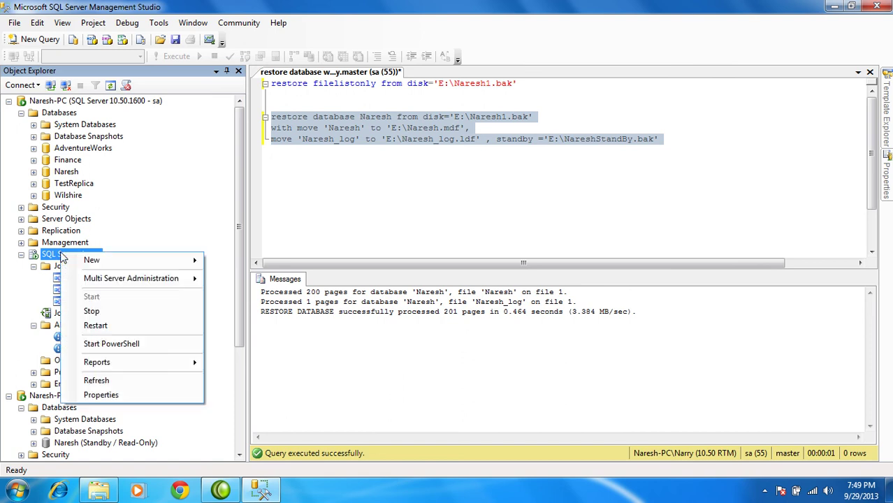
left_click(40, 286)
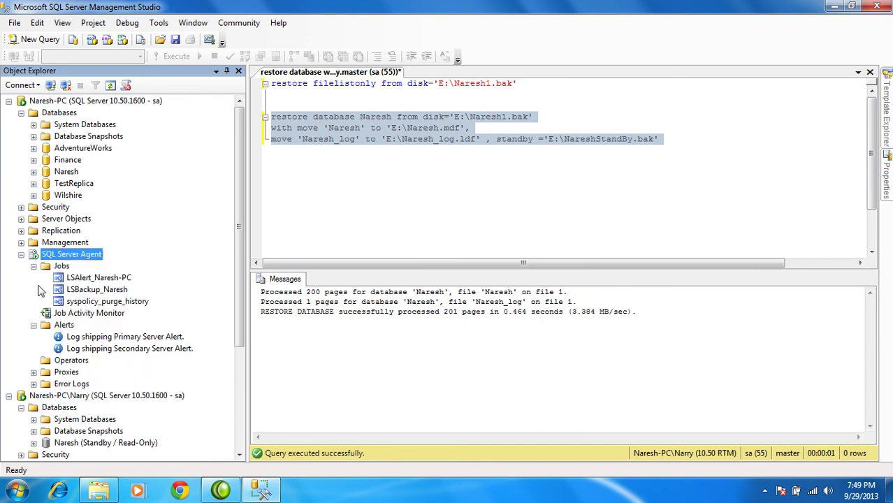
View the history of the LSAlert_Naresh-PC job, expanding its run to show the step details and widening the date column
right_click(66, 278)
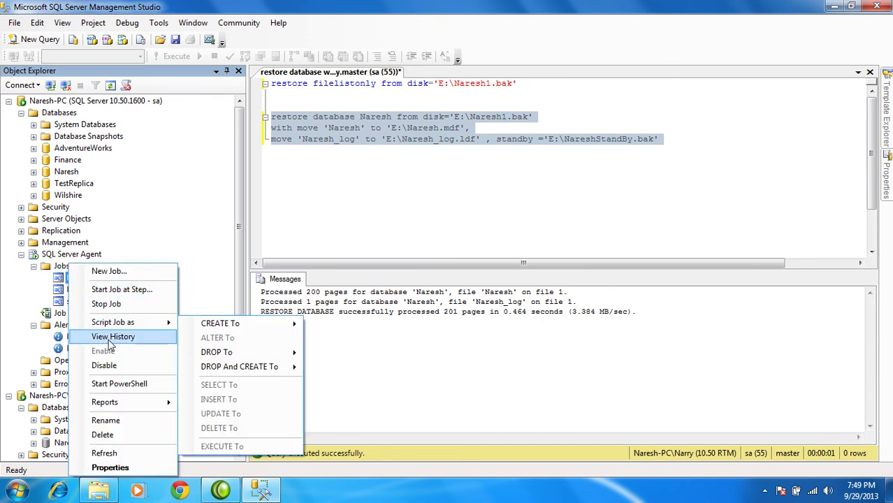
left_click(106, 337)
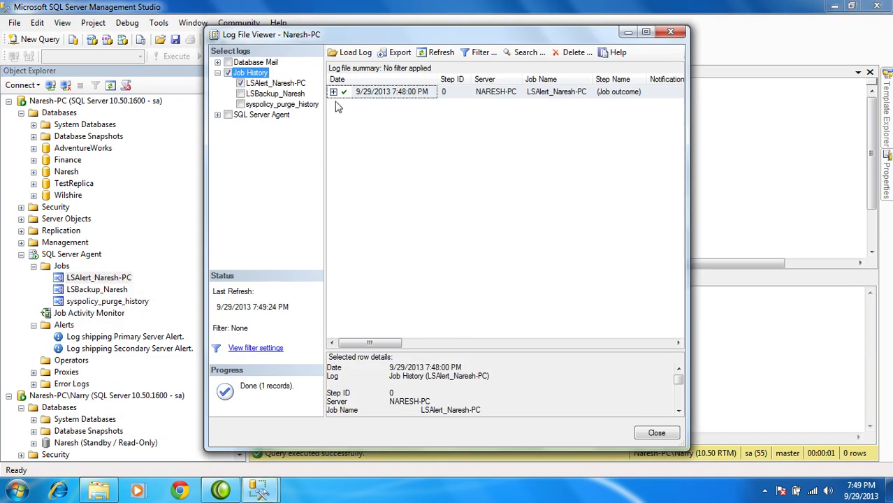
left_click(334, 92)
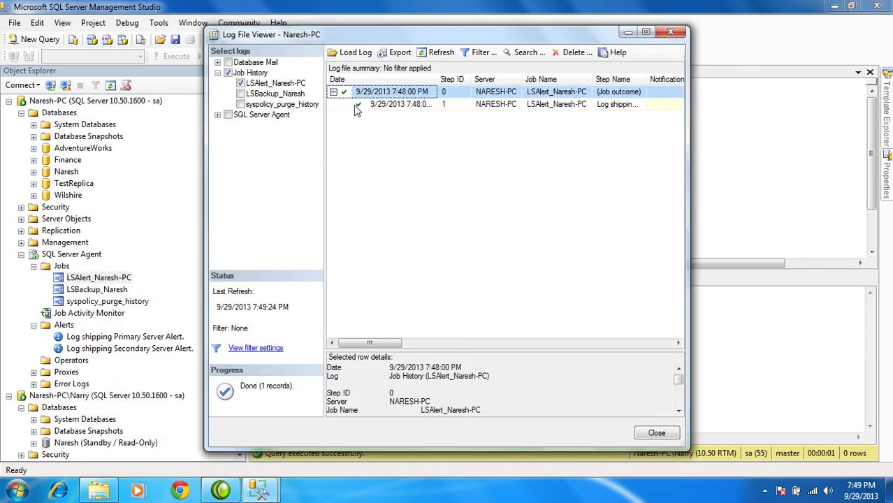
double_click(438, 81)
Include LSBackup_Naresh and syspolicy_purge_history in the job history, examine the step details of each run, and close the log viewer
left_click(240, 94)
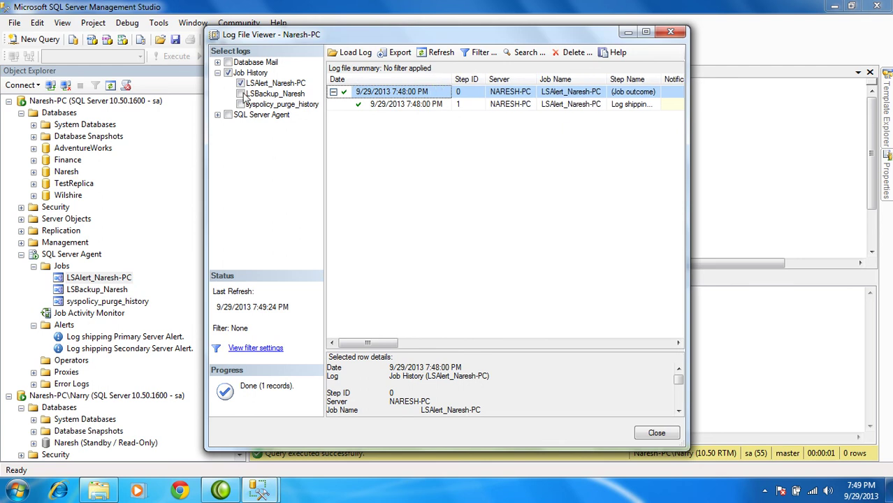
left_click(240, 104)
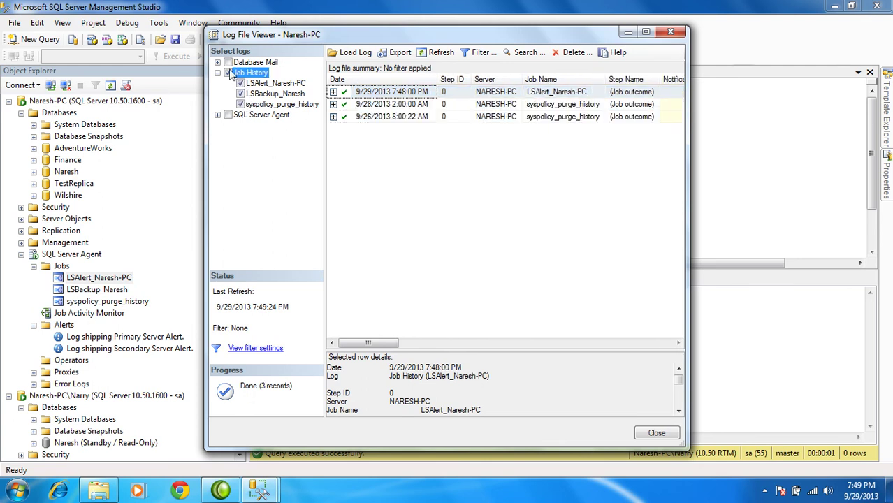
left_click(334, 92)
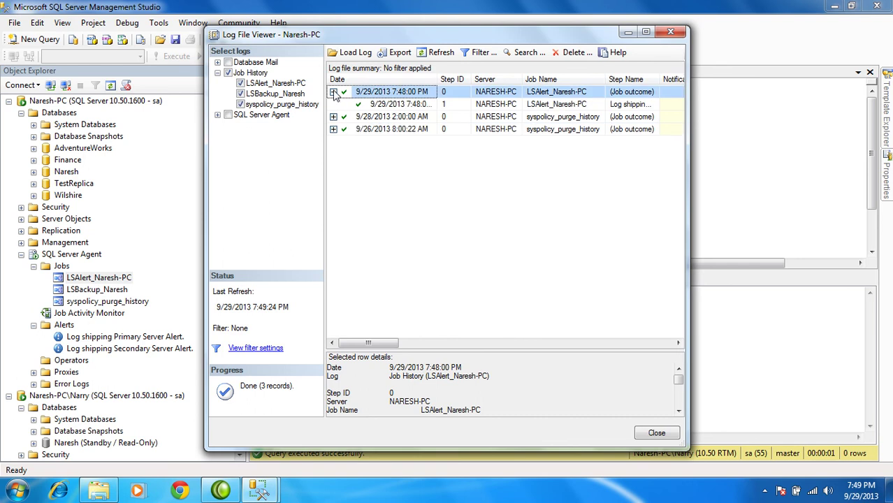
left_click(333, 116)
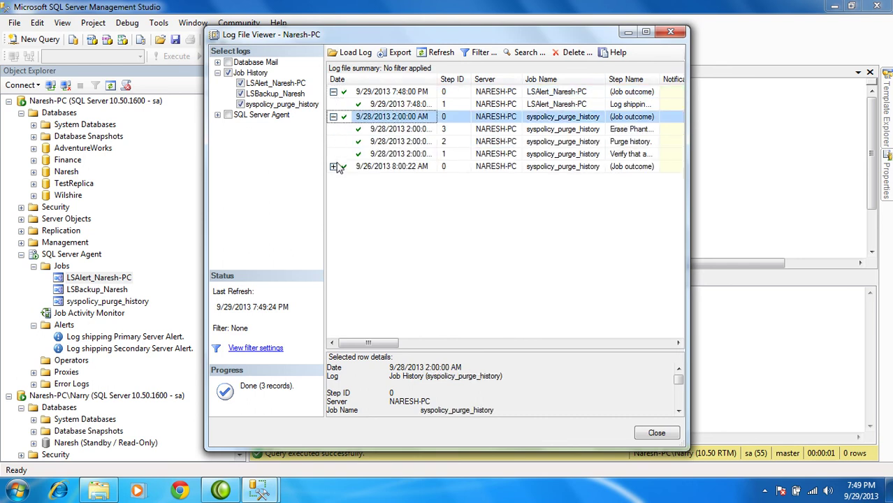
left_click(333, 166)
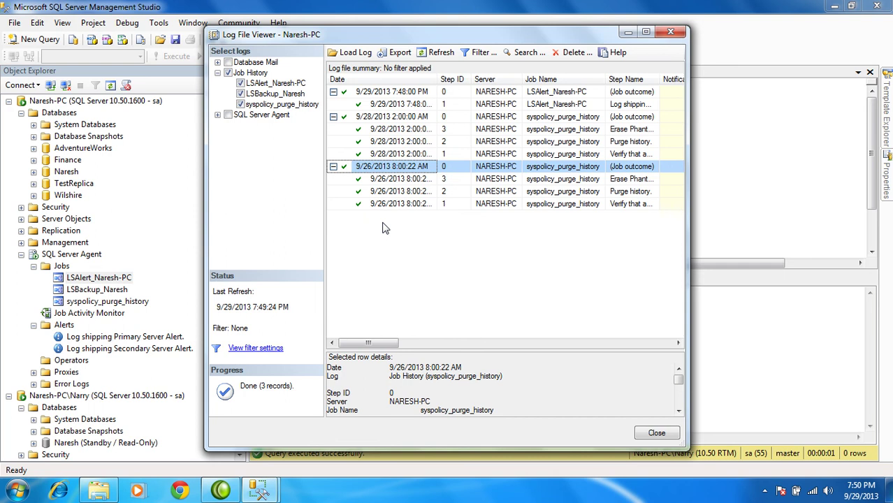
left_click(657, 433)
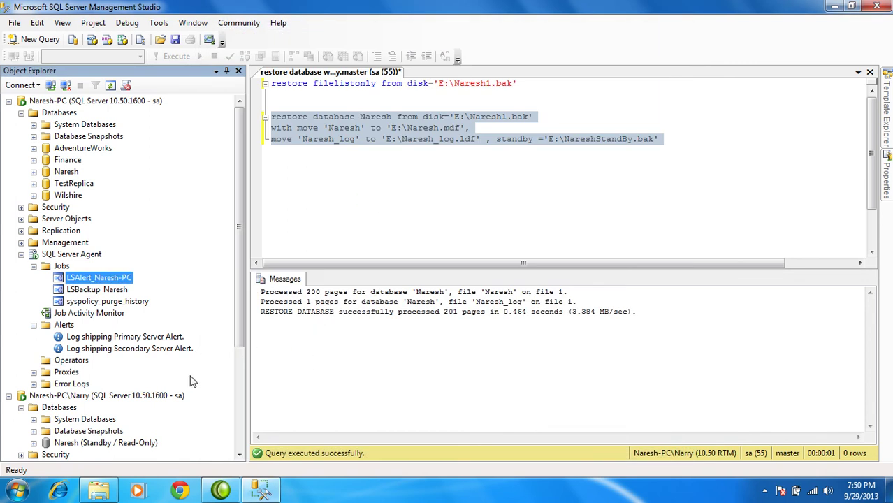
Start the LSAlert_Naresh-PC job on the primary server
right_click(82, 278)
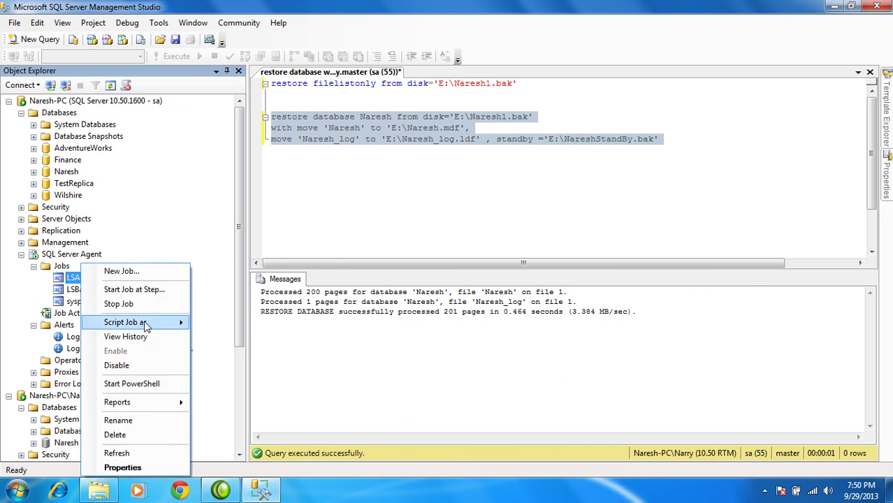
left_click(144, 290)
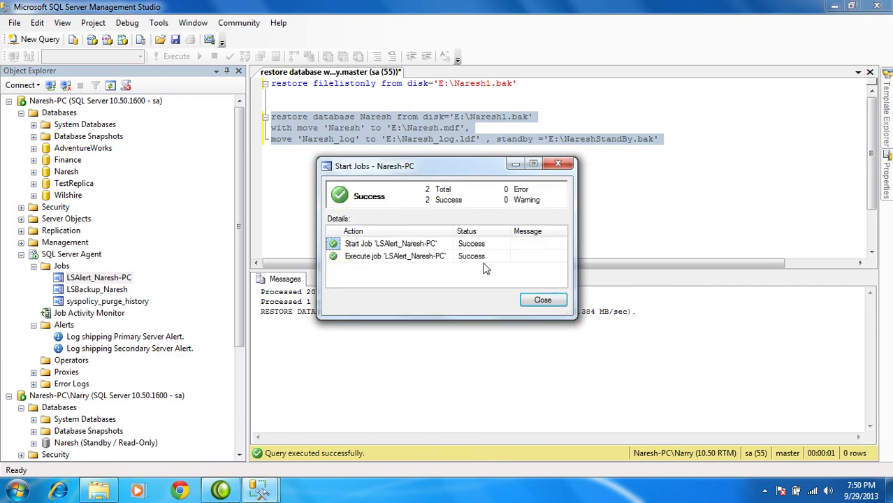
key("Escape")
Start the LSBackup_Naresh job on the primary server and close its start report
right_click(88, 294)
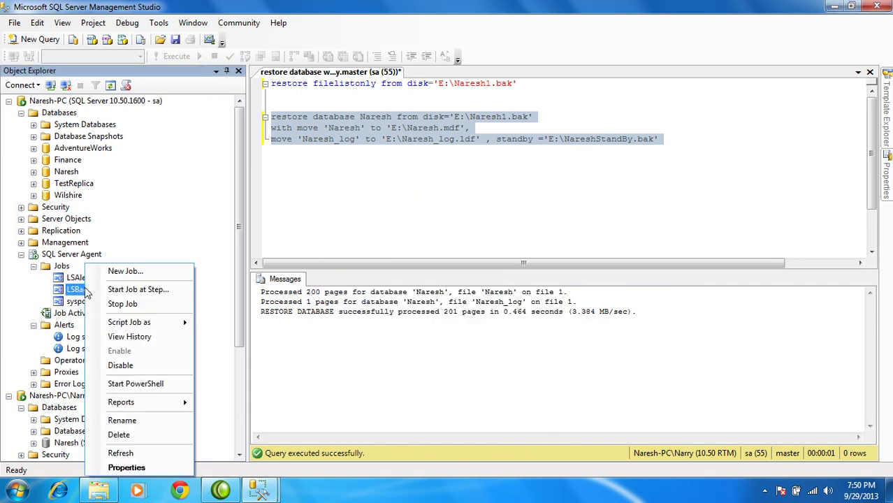
left_click(140, 290)
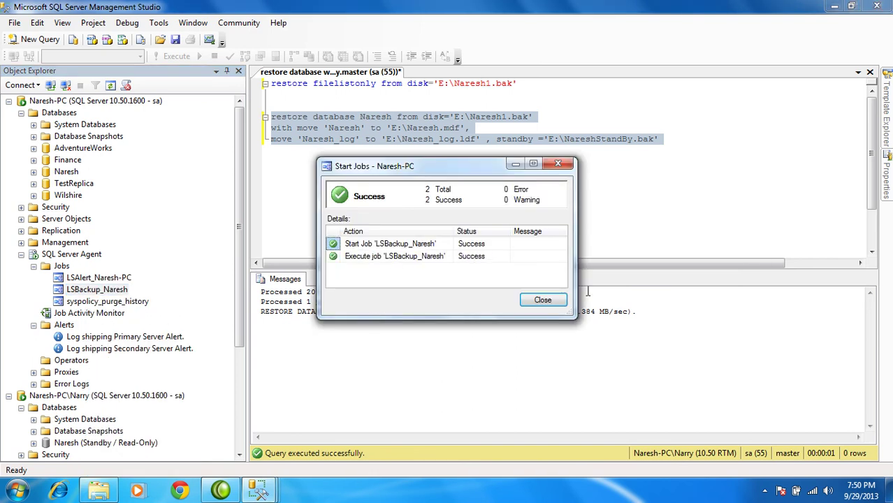
left_click(542, 299)
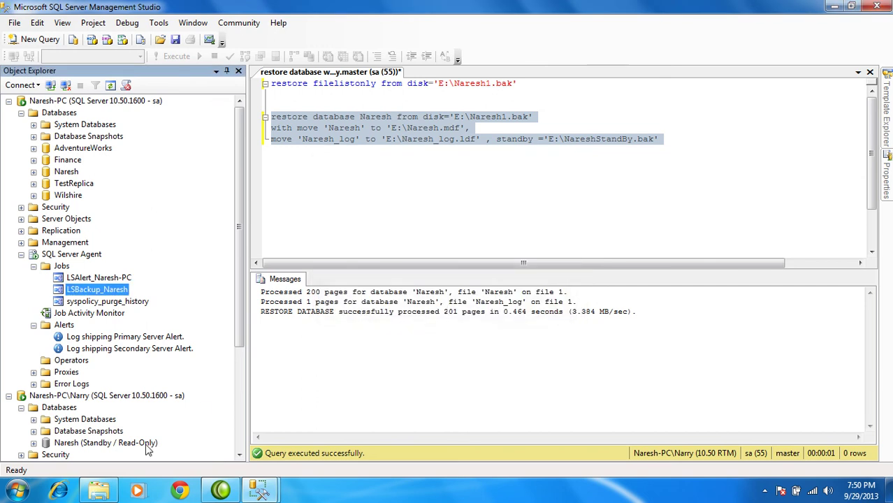
Switch to Windows Explorer and check the LogShipping folder on drive E: for the transaction log backup file
left_click(99, 490)
double_click(172, 236)
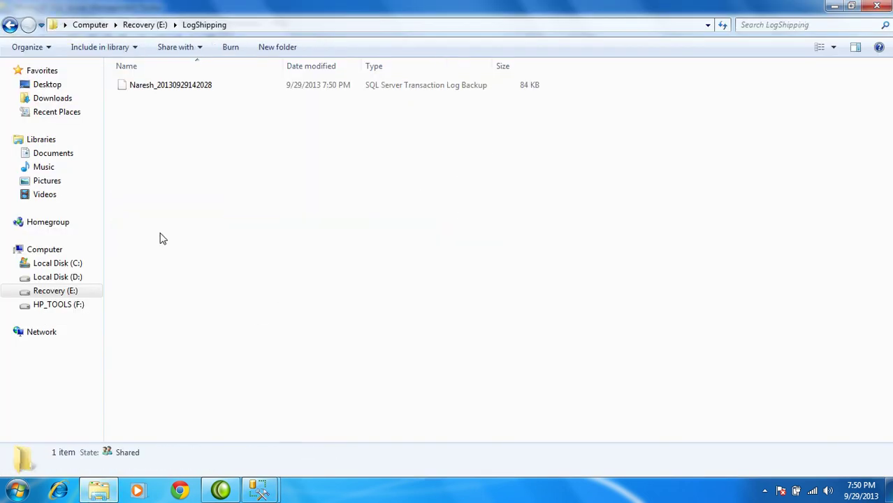
left_click(196, 87)
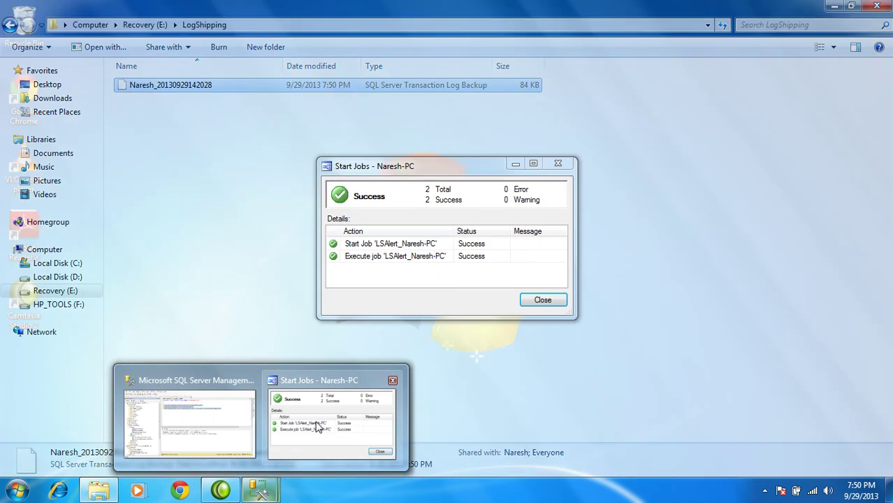
Close the leftover start report of the LSAlert_Naresh-PC job and return to SQL Server Management Studio
left_click(318, 402)
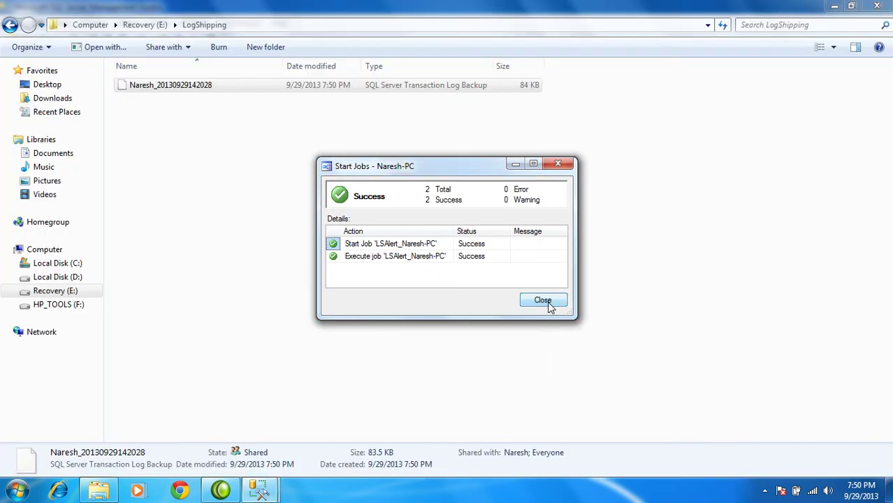
left_click(543, 301)
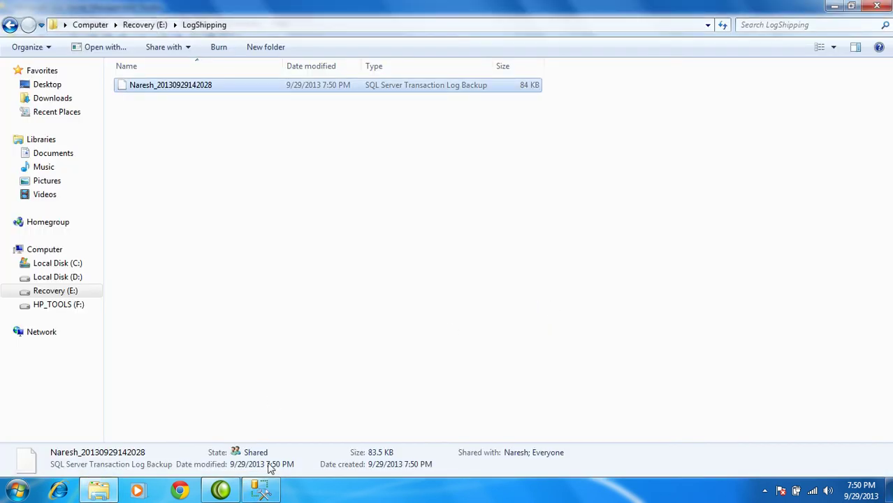
key("alt+Tab")
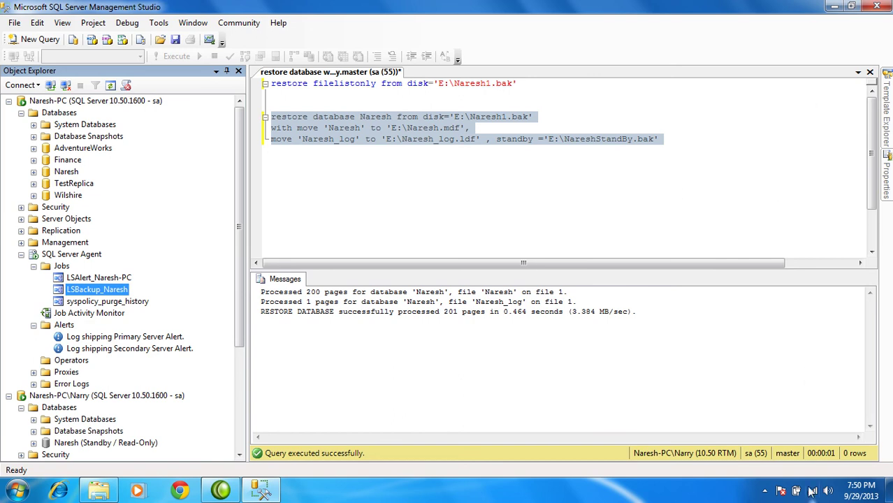
left_click(765, 491)
left_click(754, 425)
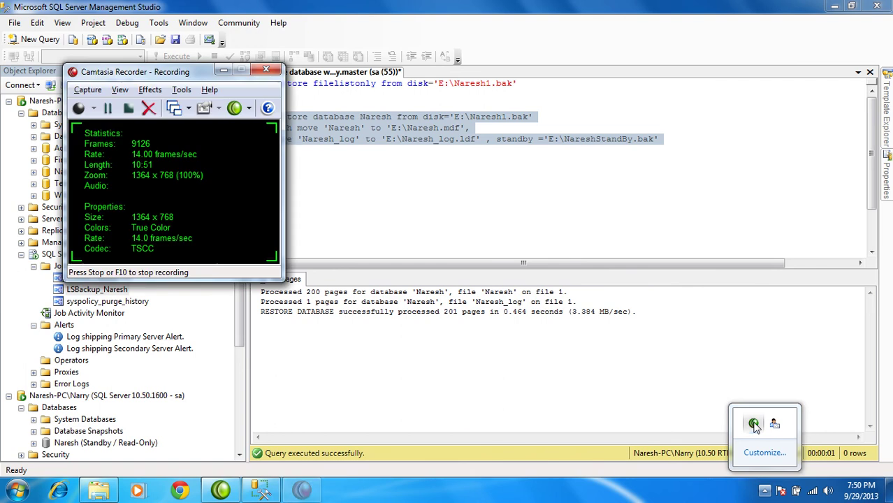